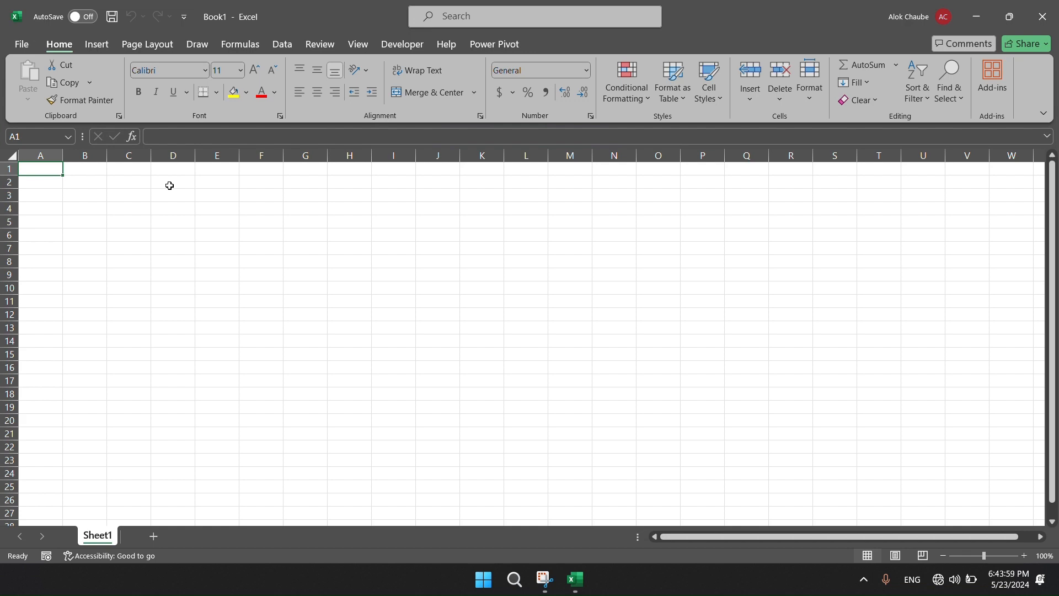
Enter the column headers Sr. No., Emp. ID, Salary and Age in cells A1 to D1.
type("Sr")
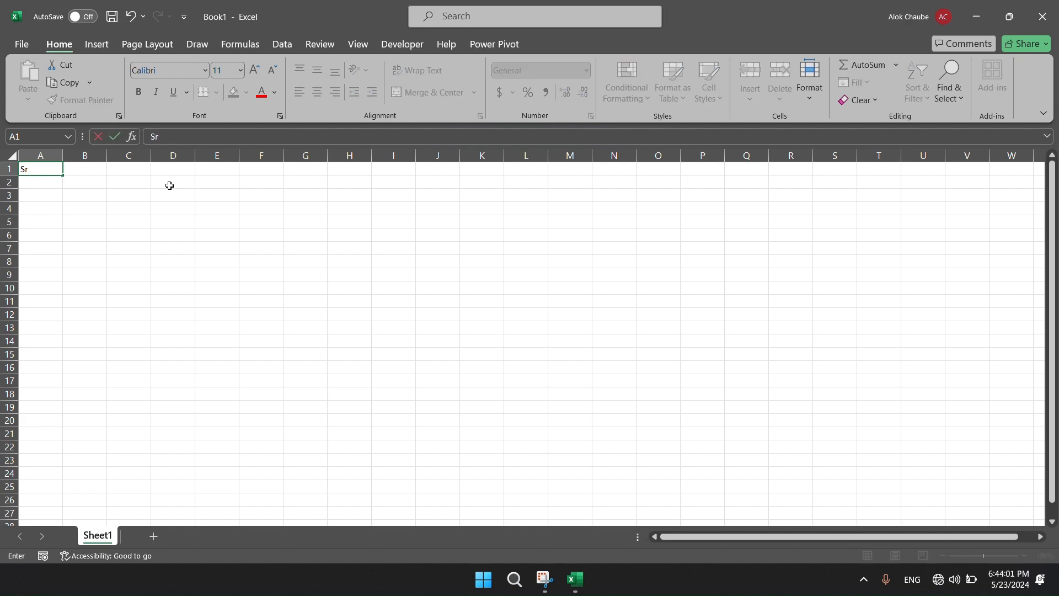
type(". No.")
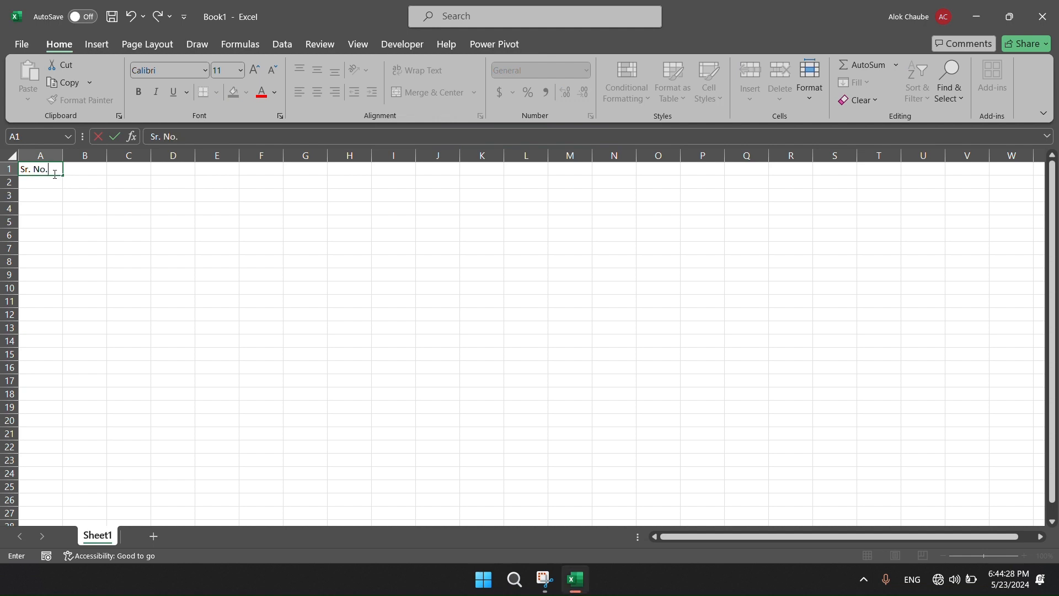
key("Tab")
type("Emp. ID")
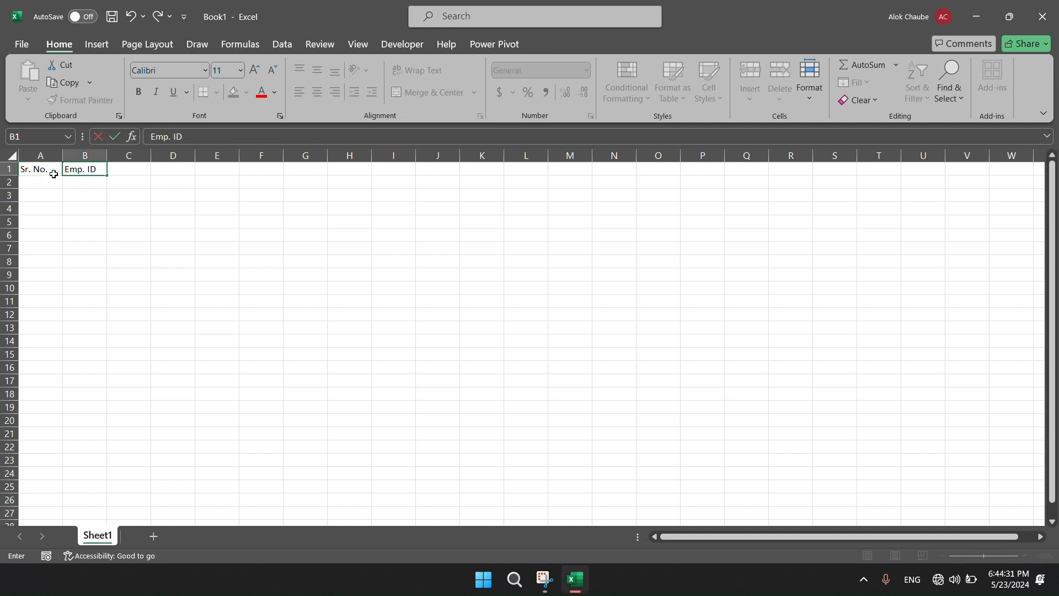
type(".")
key("Tab")
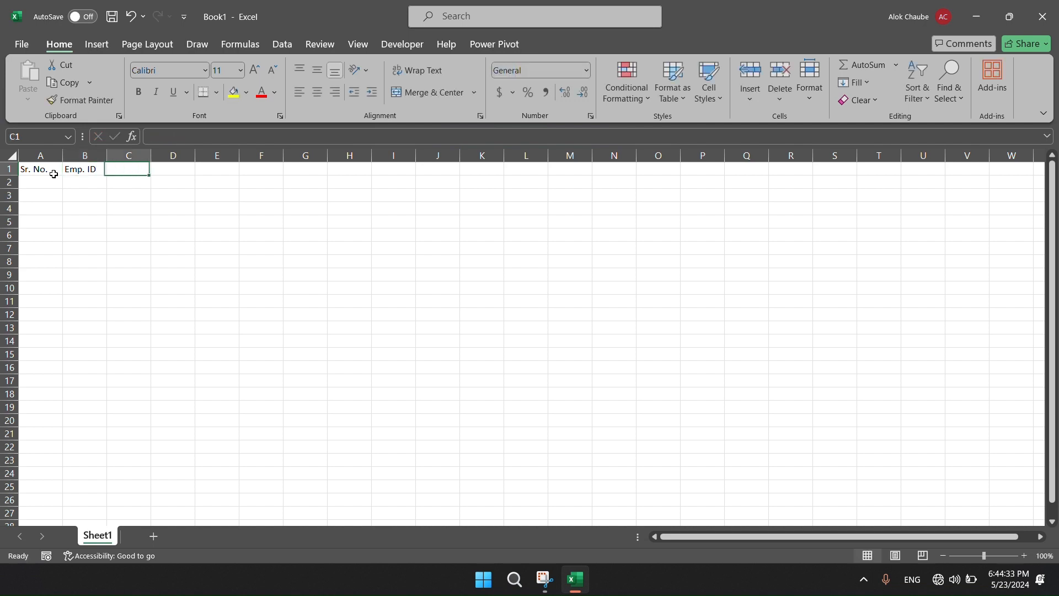
type("Salary")
key("Tab")
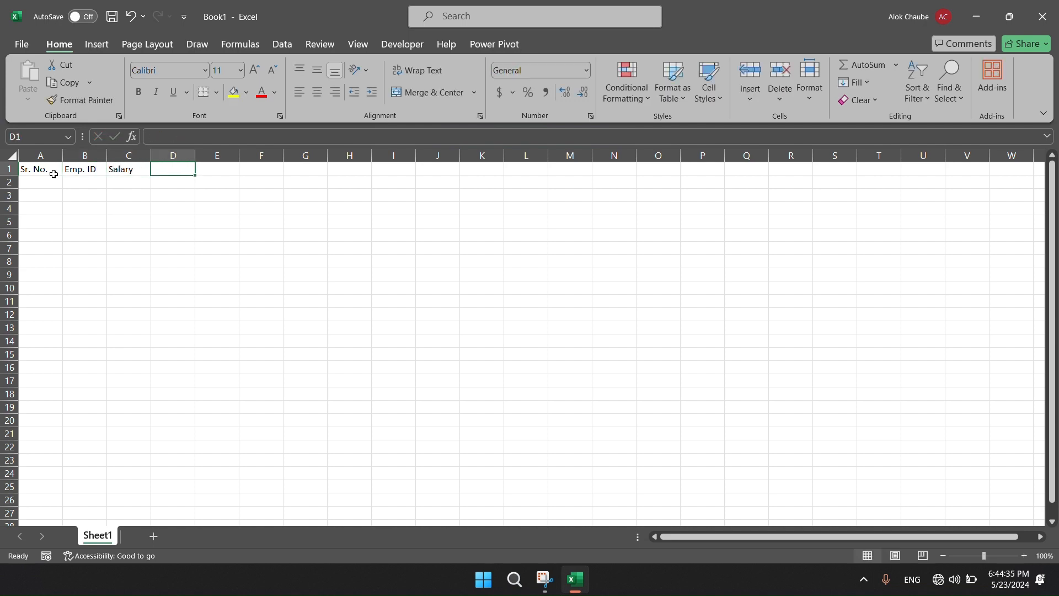
type("Age")
key("Return")
Enter 1 as the first serial number in A2 and select the range A2:A11.
left_click(51, 173)
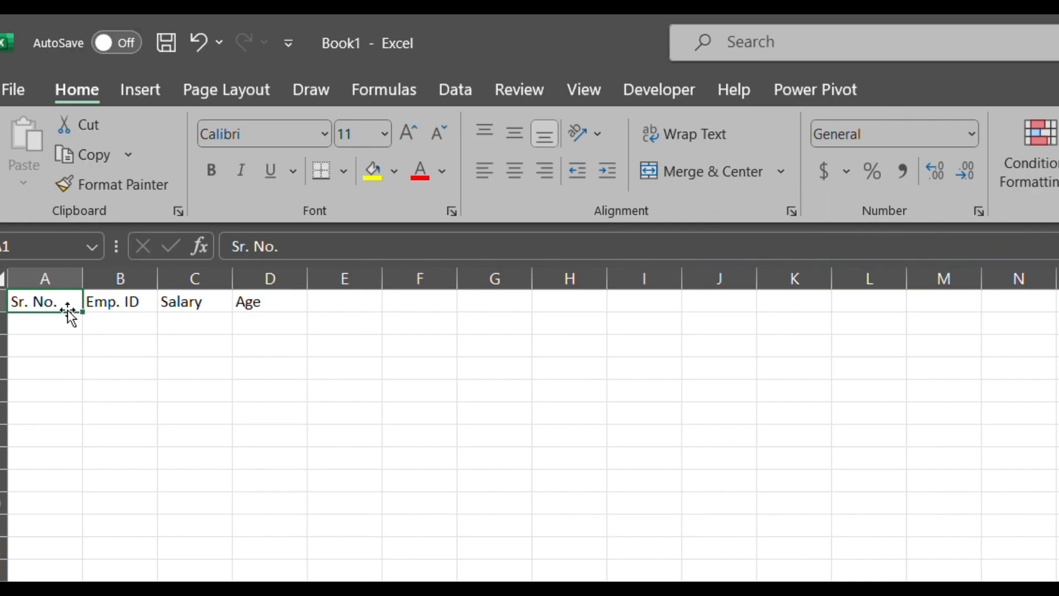
left_click(56, 178)
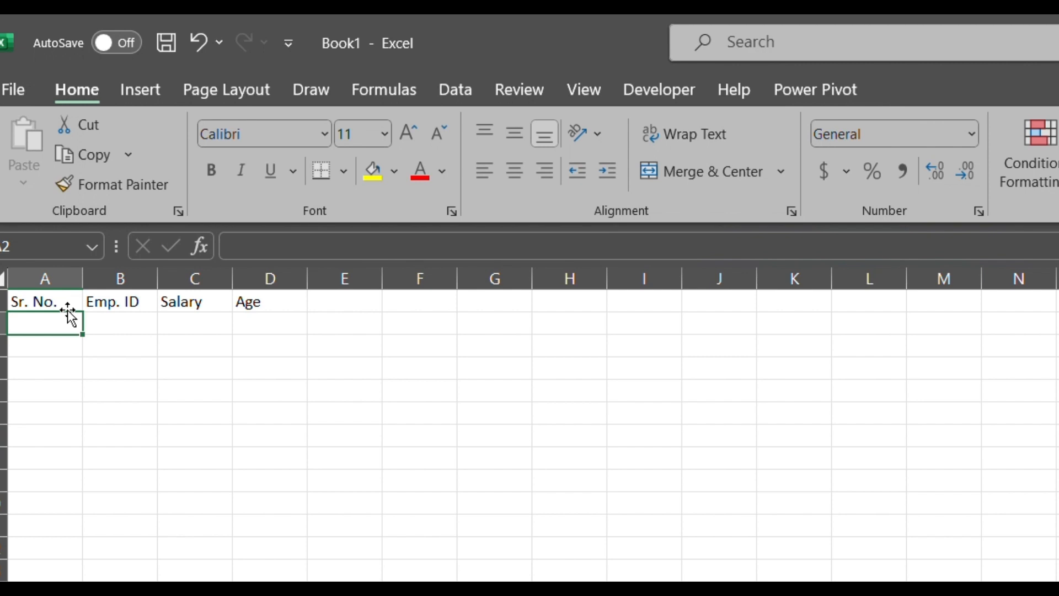
type("1")
key("Return")
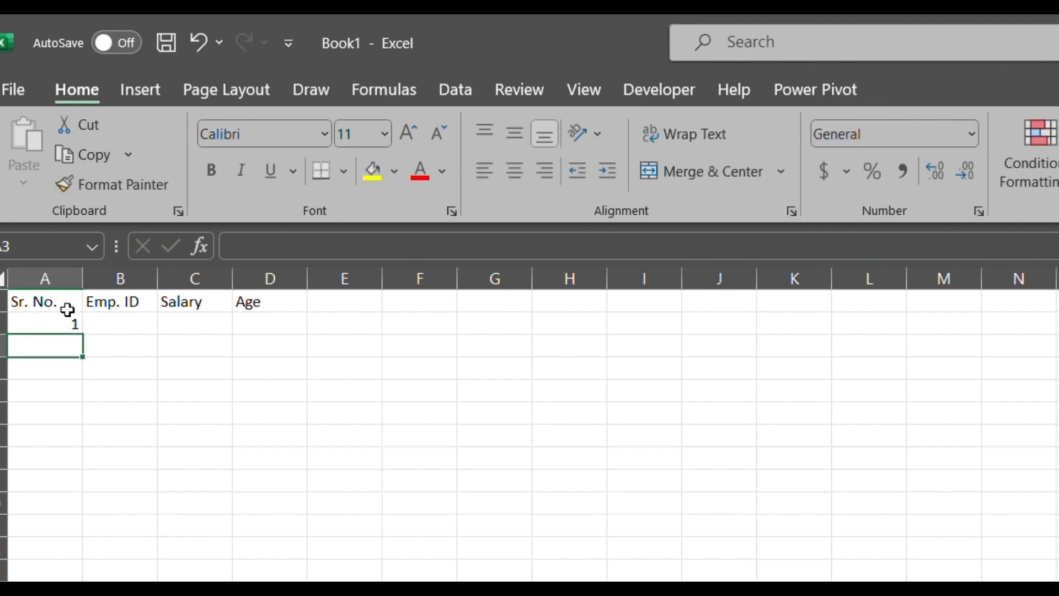
left_click(69, 320)
key("shift+Down")
key("shift+Down")
key("shift+Down")
key("shift+Down")
key("shift+Down")
key("shift+Down")
key("shift+Down")
key("shift+Down")
key("shift+Down")
key("shift+Down")
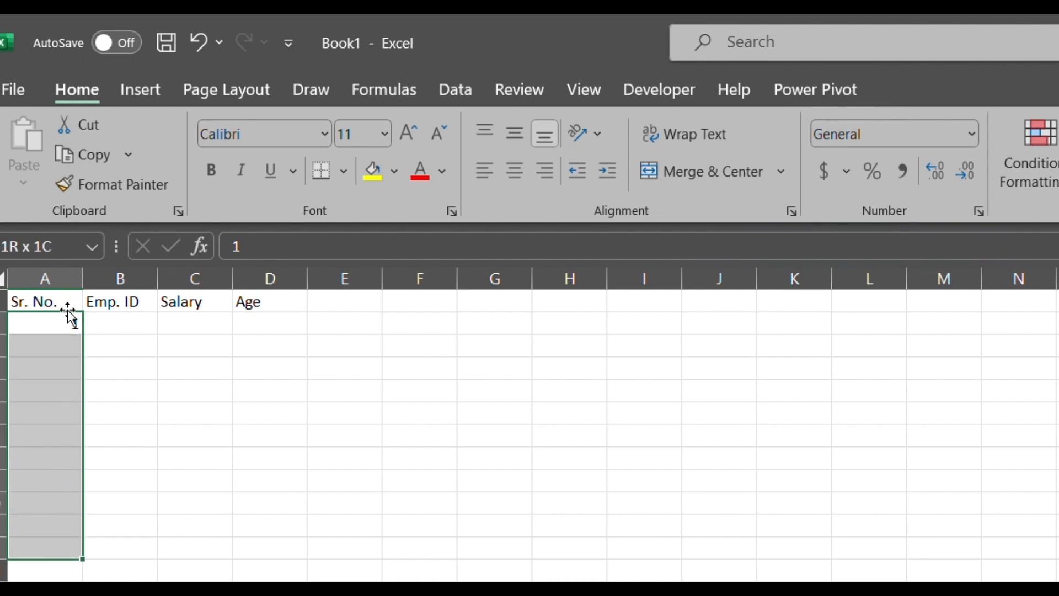
key("shift+Up")
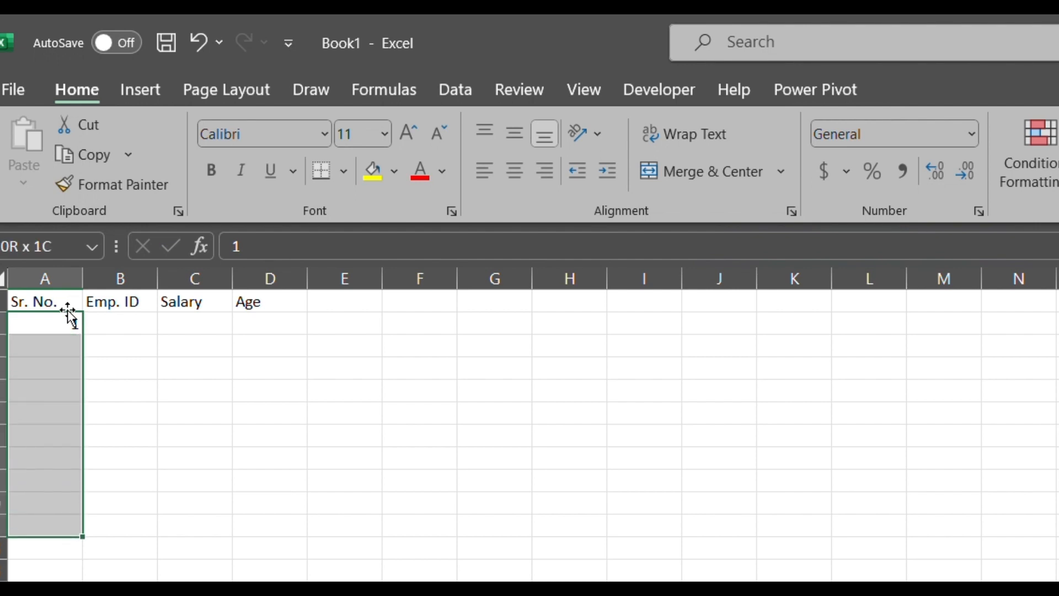
key("super")
type("ei")
key("Escape")
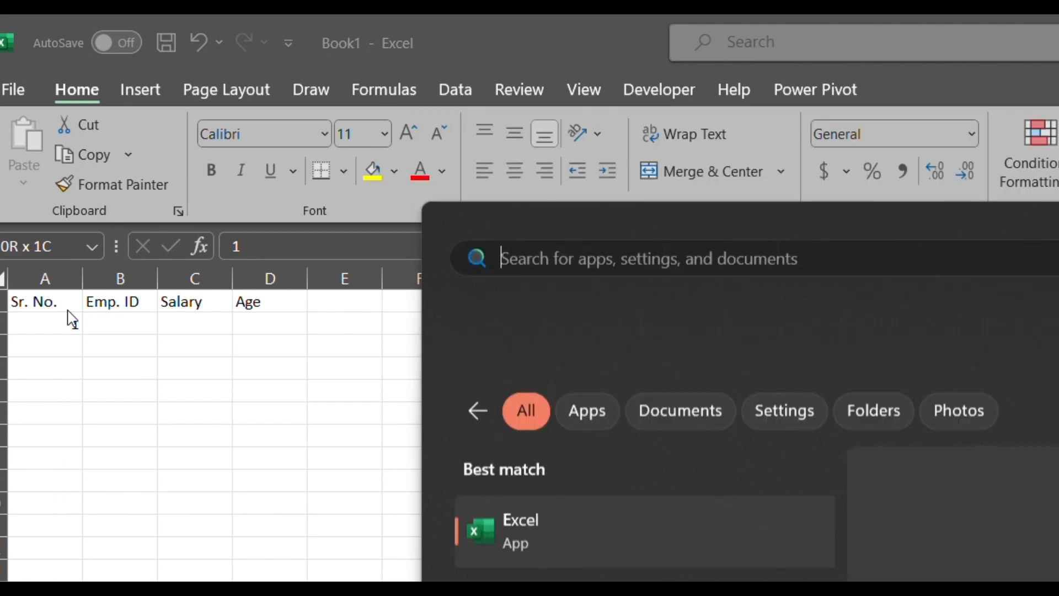
key("alt")
key("alt")
type("eis")
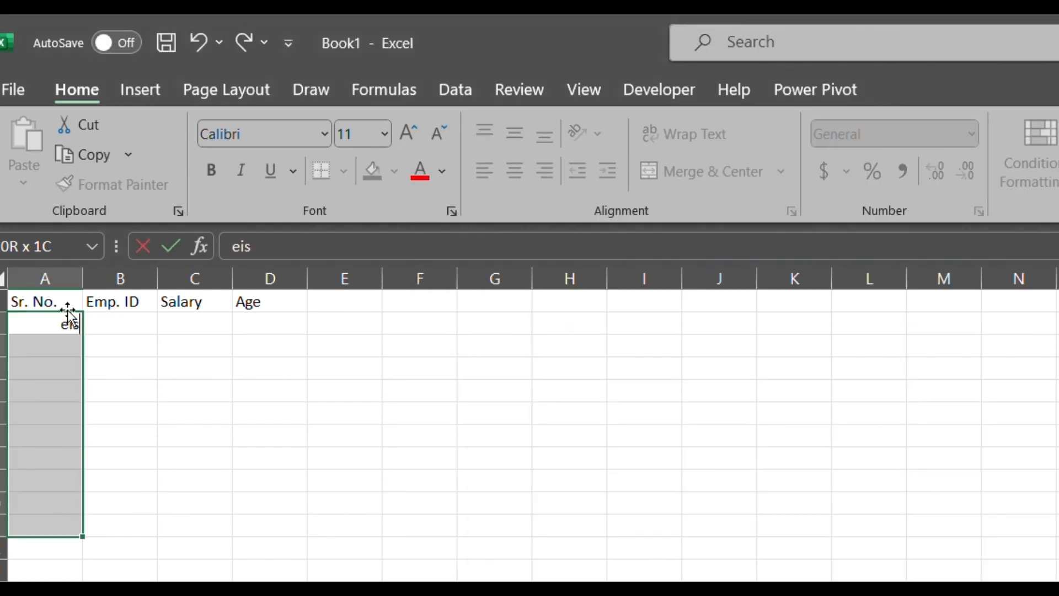
key("Escape")
Fill the selected Sr. No. cells with a linear column series using a step value of 1.
key("alt")
key("e")
key("i")
key("s")
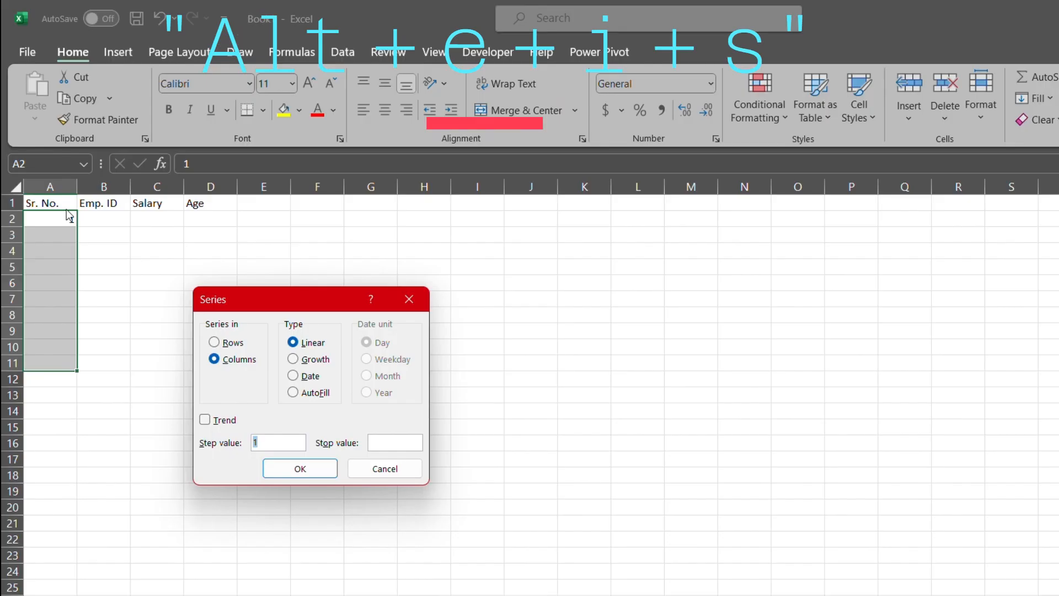
key("Return")
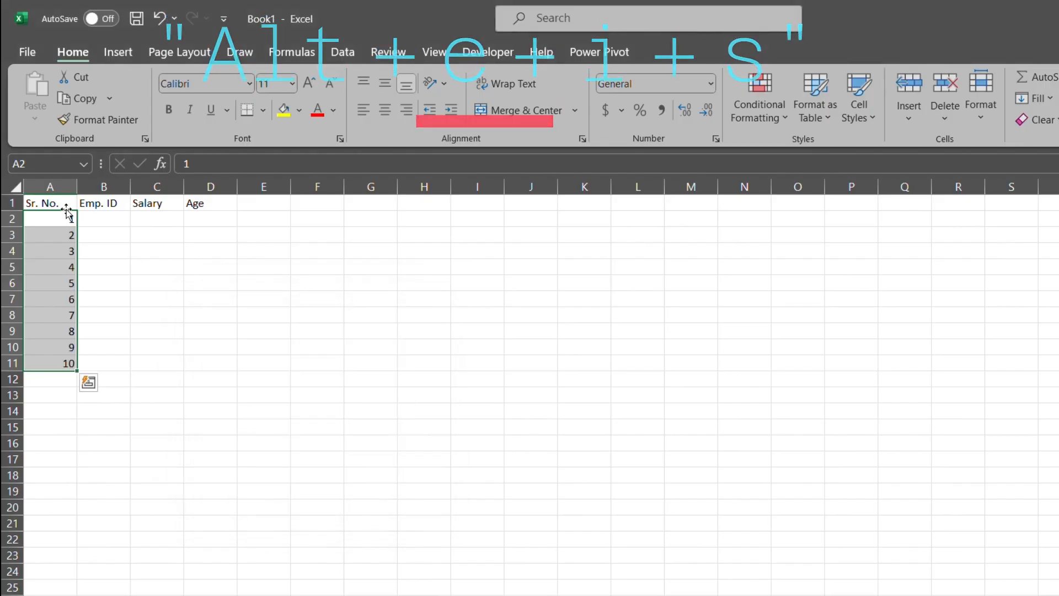
Enter the formula ="EMP-"&A2 in B2 to build the first employee ID from its serial number.
left_click(66, 208)
key("Right")
key("Down")
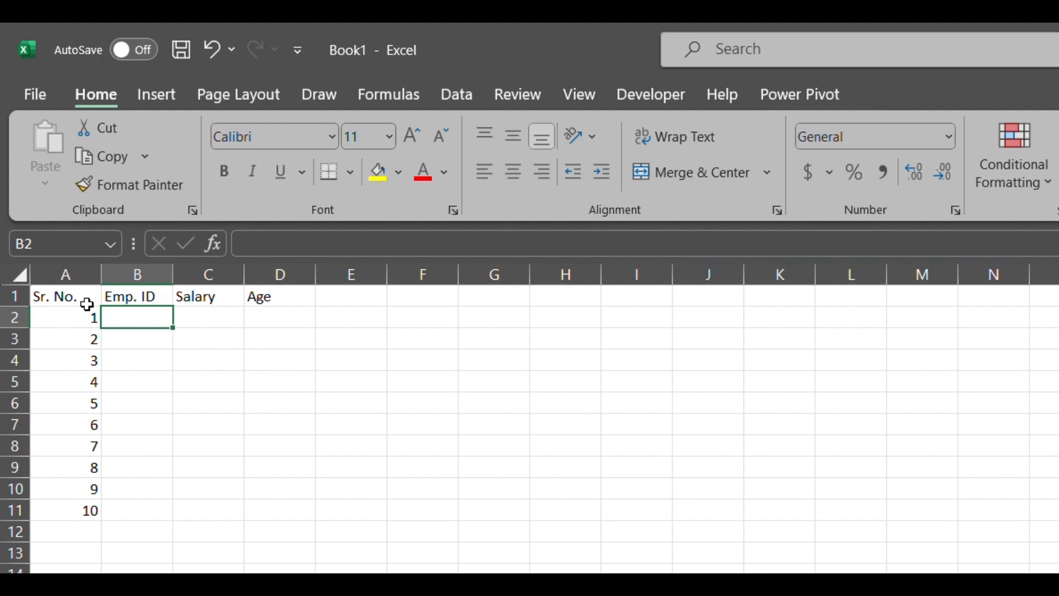
type("=\"")
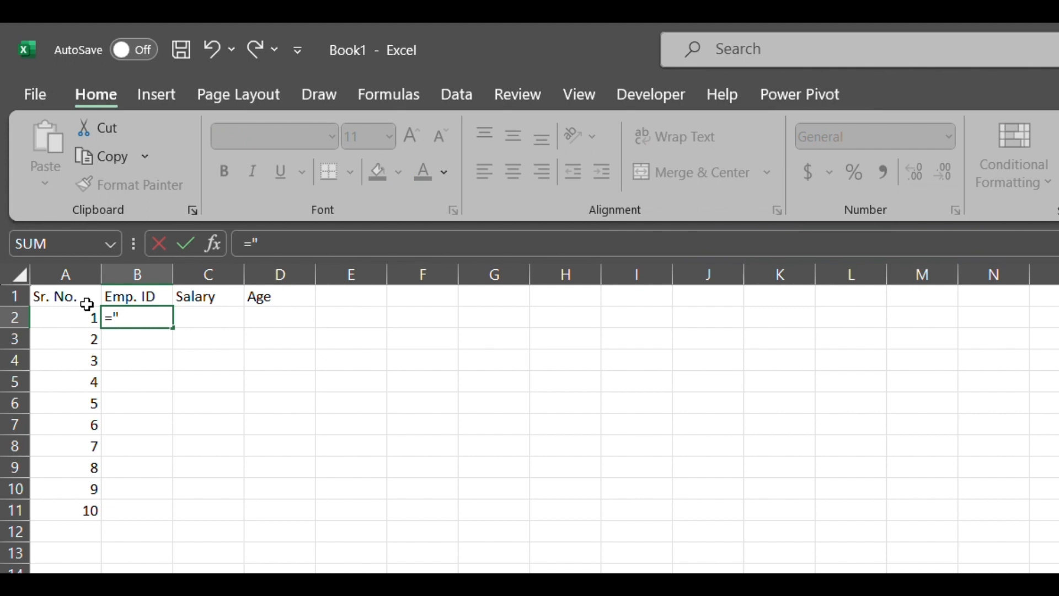
type("EMP-\"")
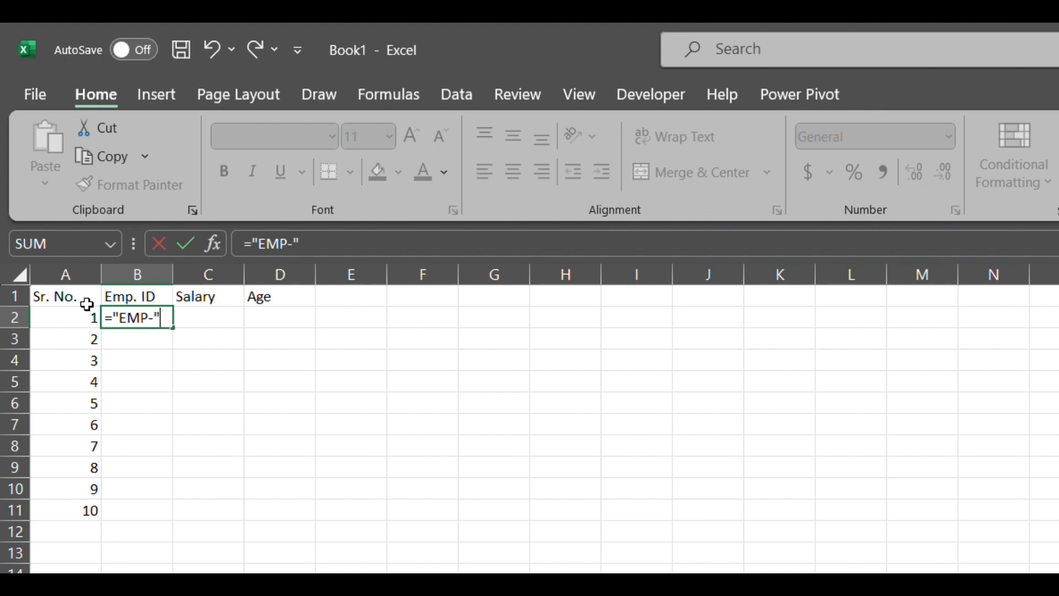
type("&")
left_click(90, 311)
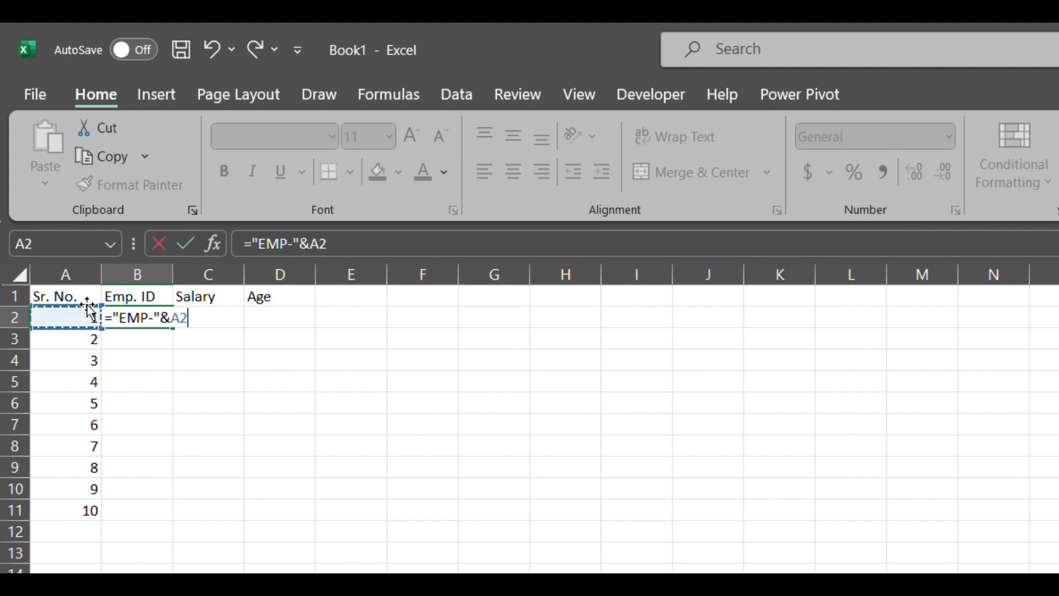
key("Return")
Fill the employee ID formula down from B2 to B11.
left_click(90, 312)
key("ctrl+Down")
key("Right")
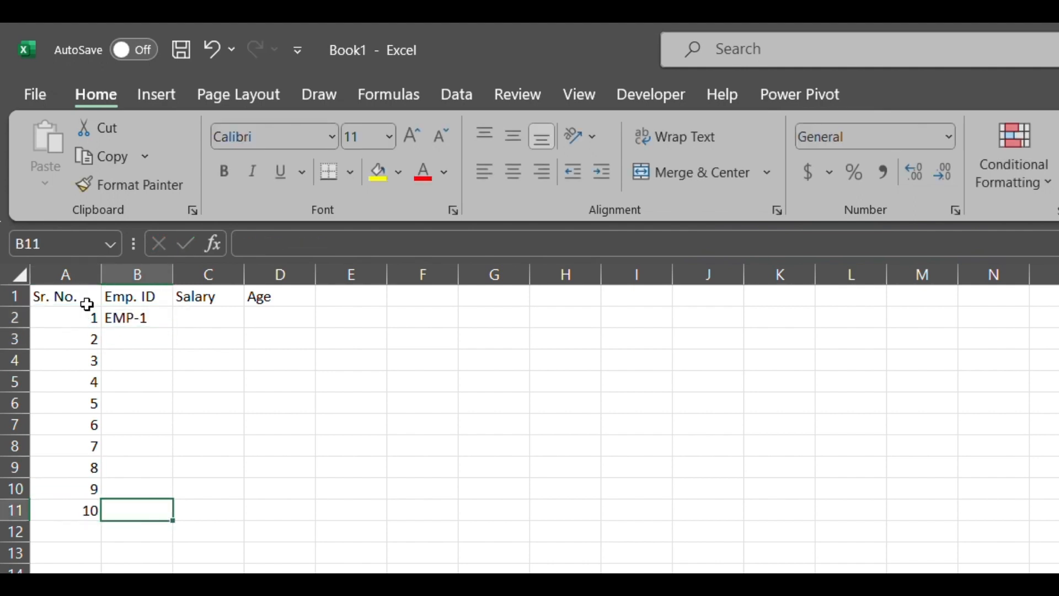
key("ctrl+shift+Up")
key("ctrl+d")
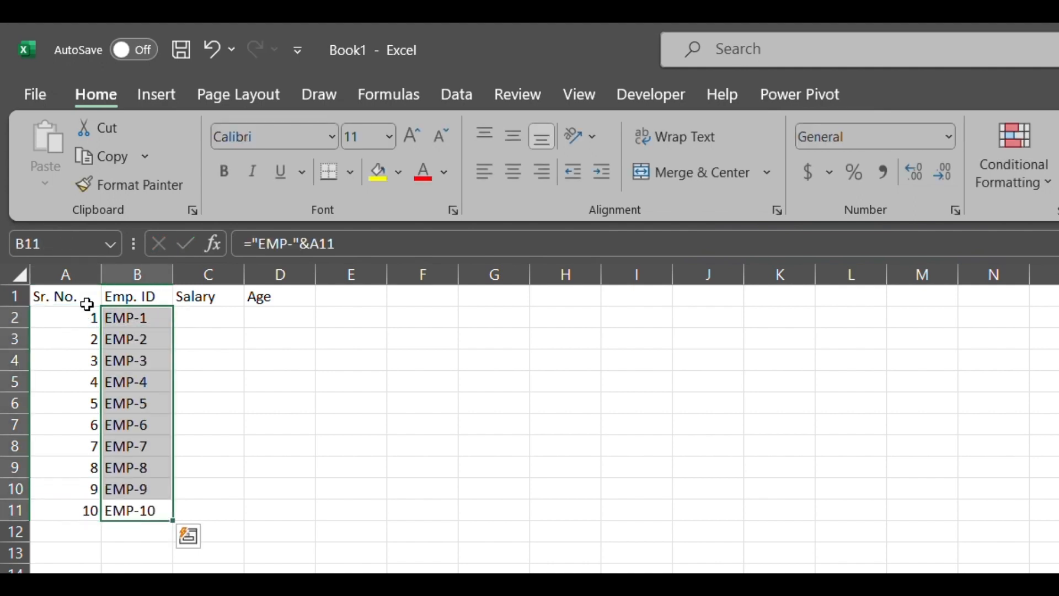
Enter a RANDBETWEEN formula in C2 that generates a random salary between 50000 and 100000.
key("ctrl+Up")
key("Down")
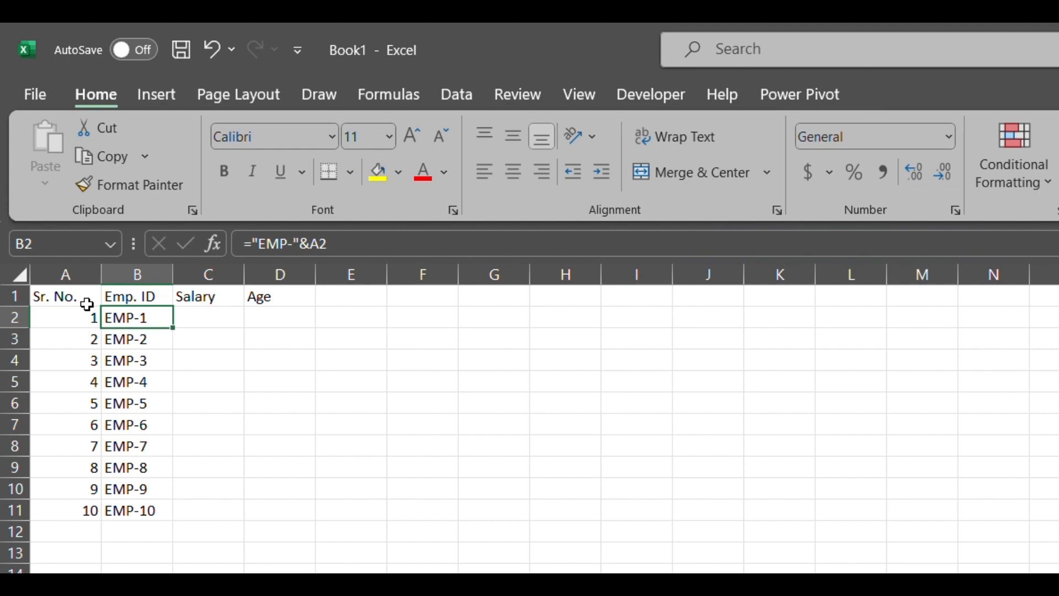
key("Right")
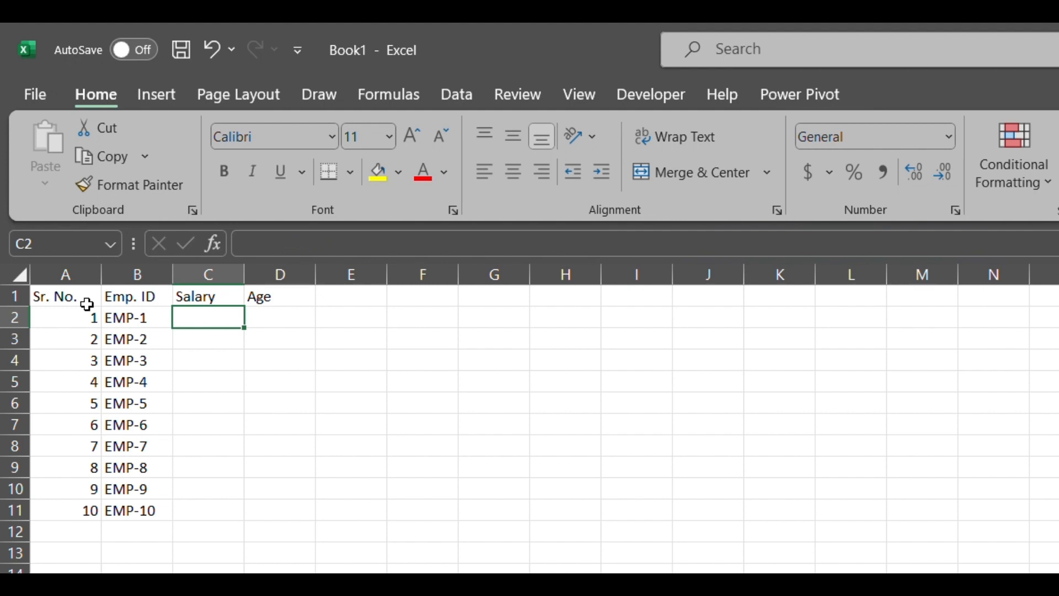
type("=")
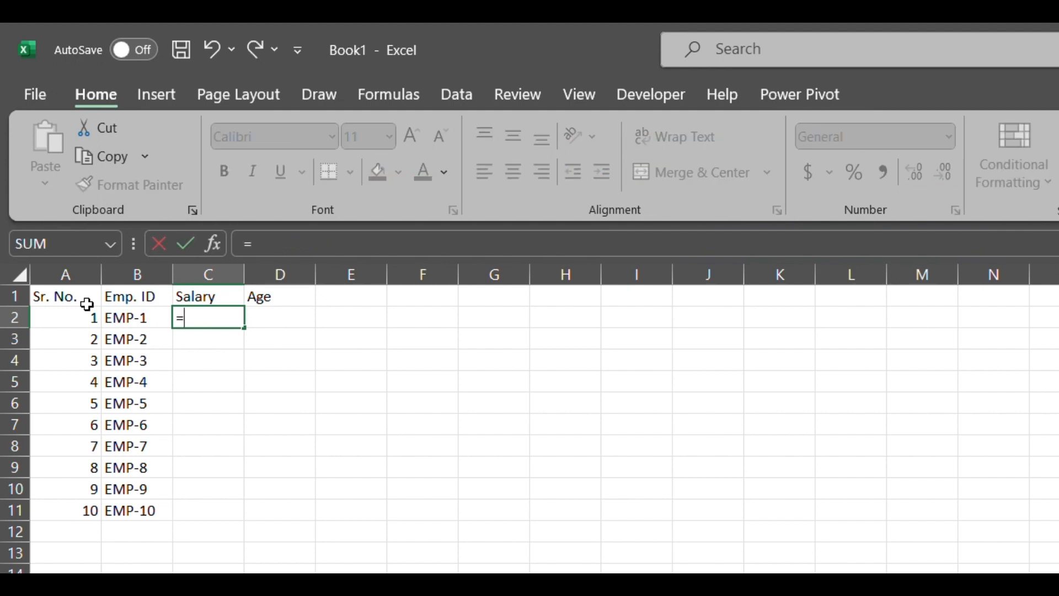
type("rand")
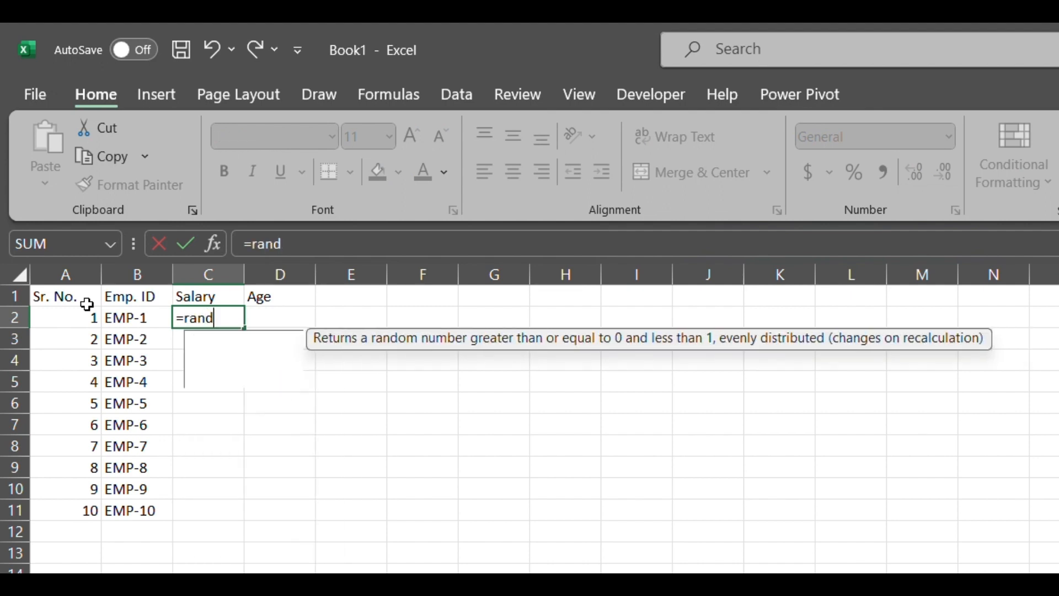
key("Down")
key("Down")
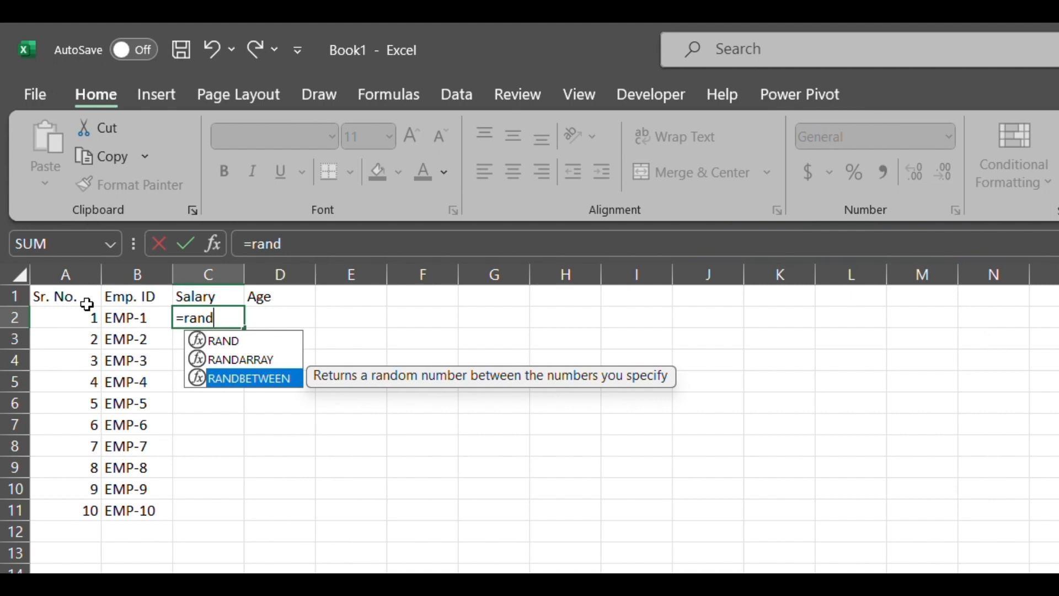
key("Tab")
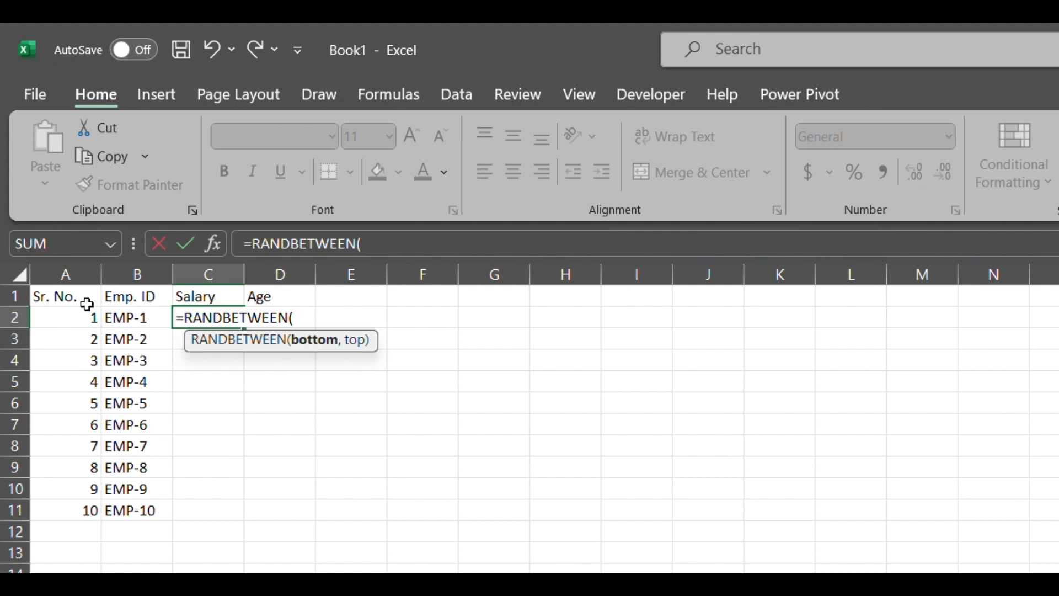
type("5000")
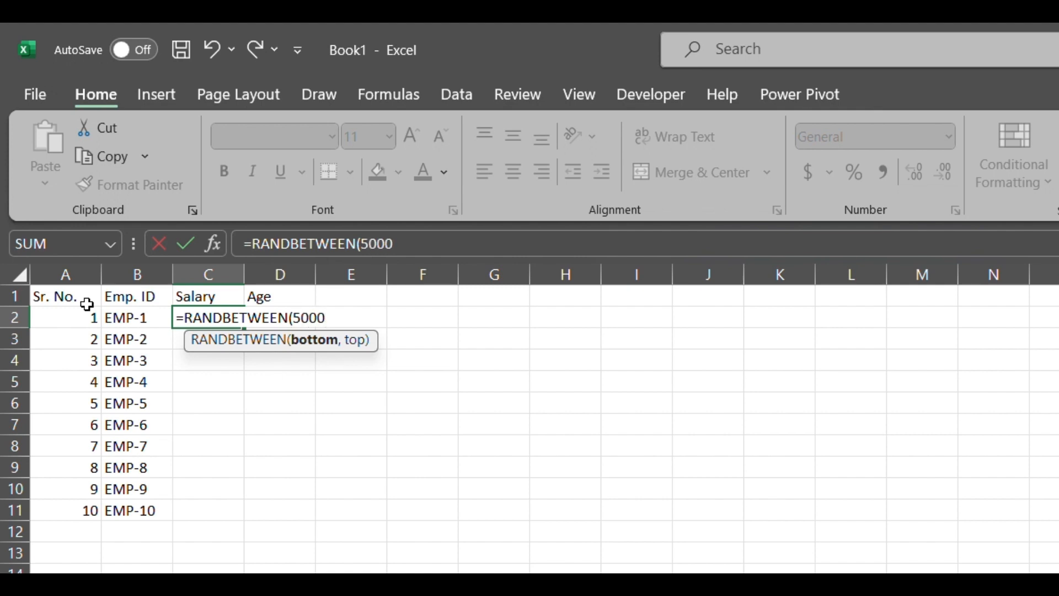
type("0,100000")
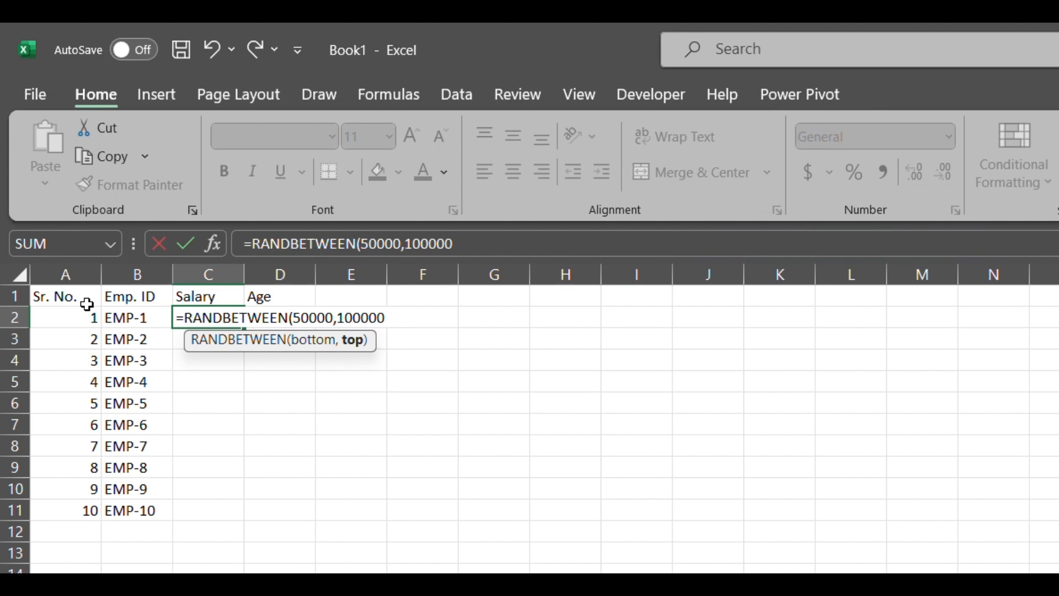
key("Return")
Fill the random salary formula down from C2 to C11.
key("Up")
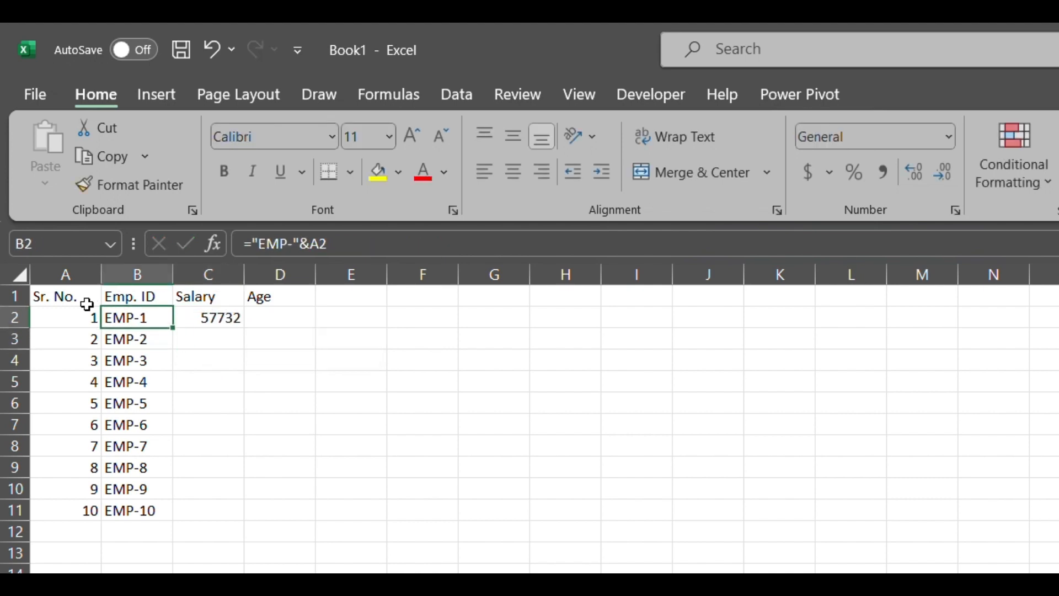
key("ctrl+Down")
key("Right")
key("ctrl+shift+Up")
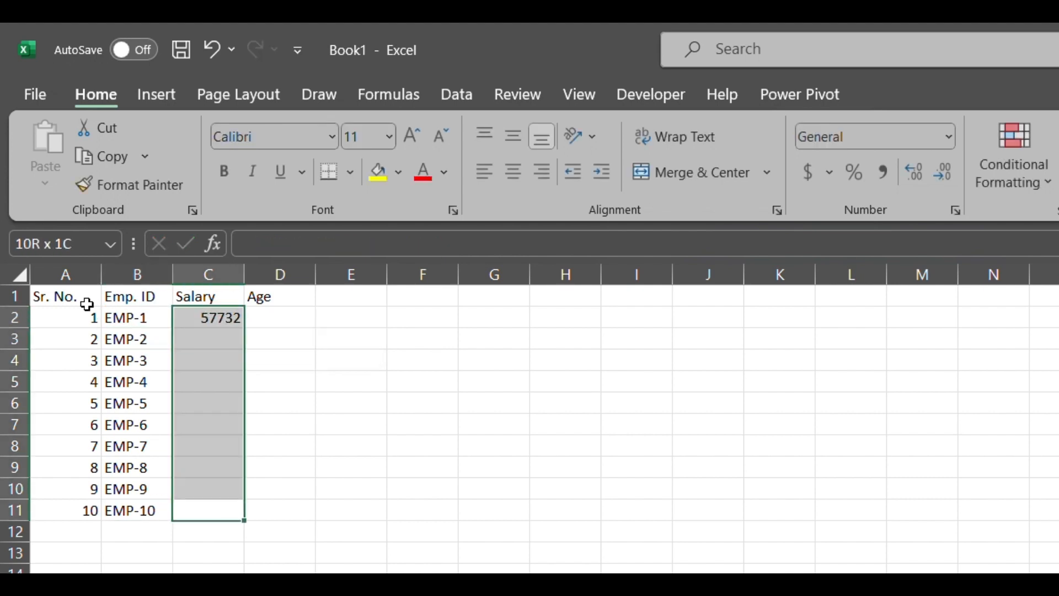
key("ctrl+d")
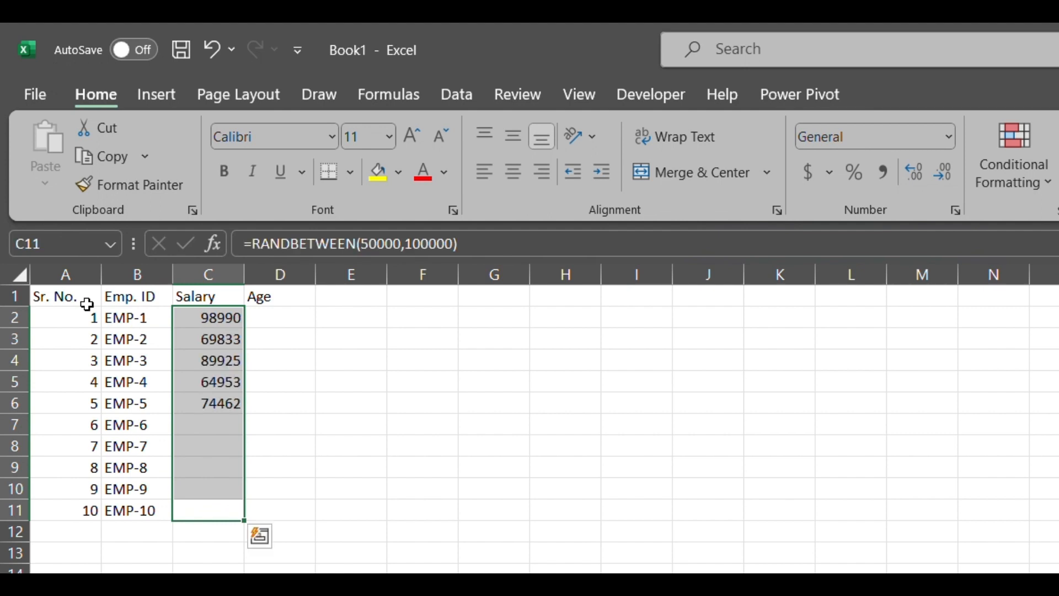
Enter a RANDBETWEEN formula in D2 that generates a random age between 20 and 40.
key("ctrl+Up")
key("Down")
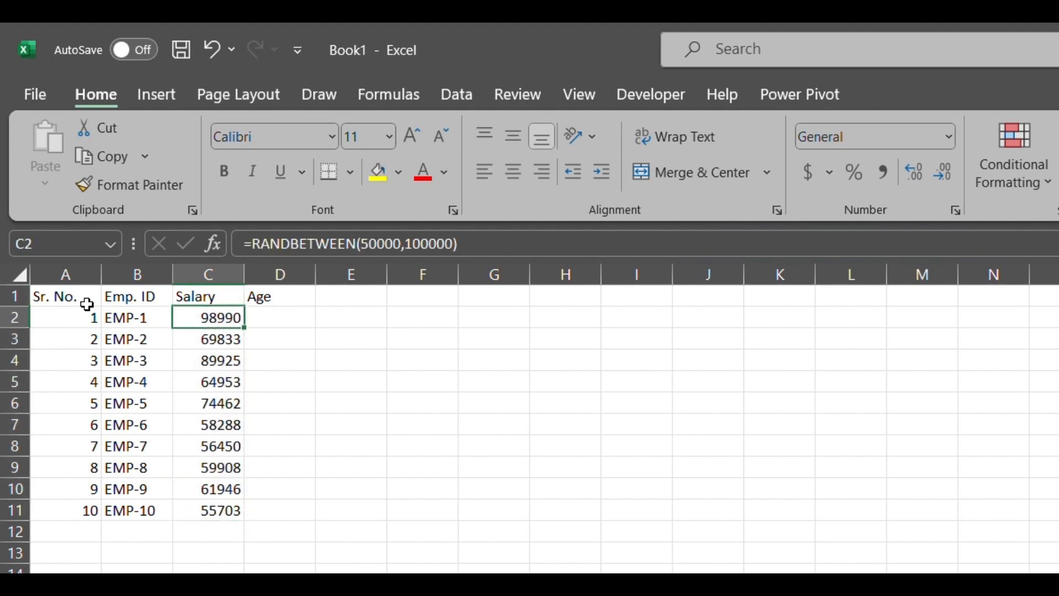
key("ctrl+Down")
key("Right")
key("ctrl+Up")
key("Down")
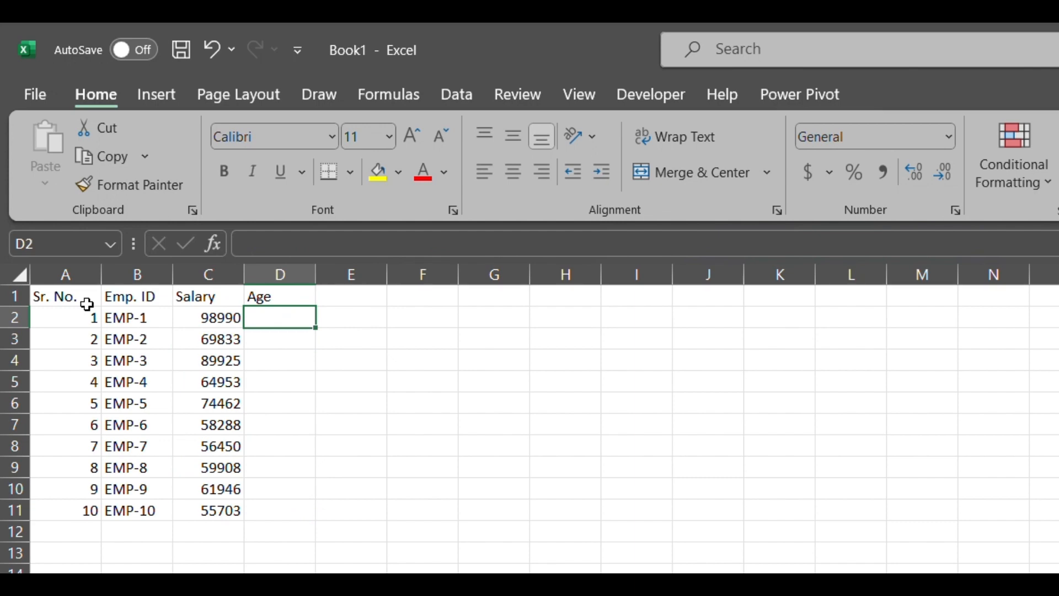
type("=")
key("Escape")
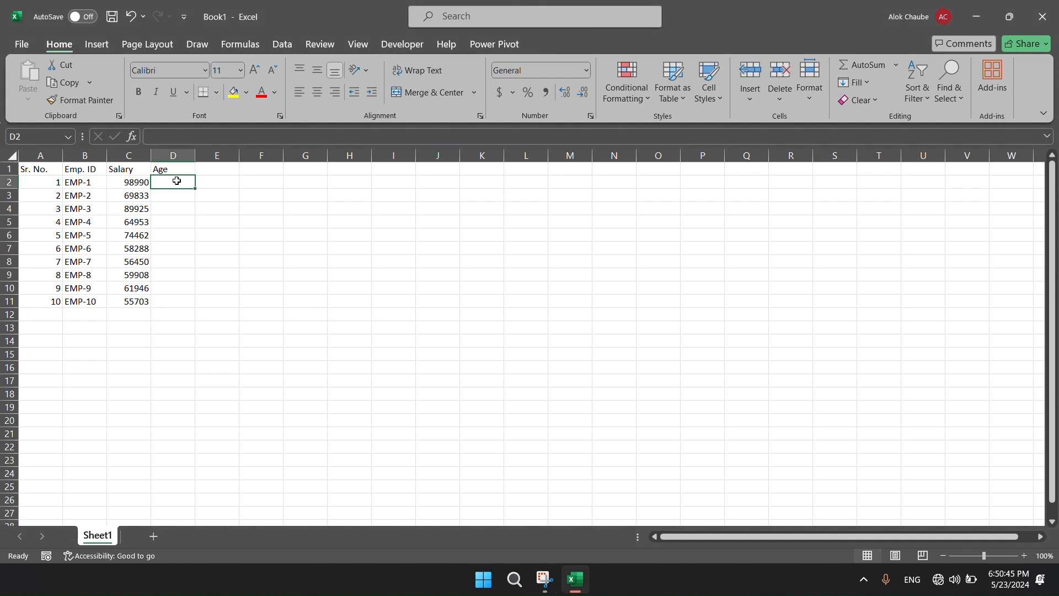
type("=")
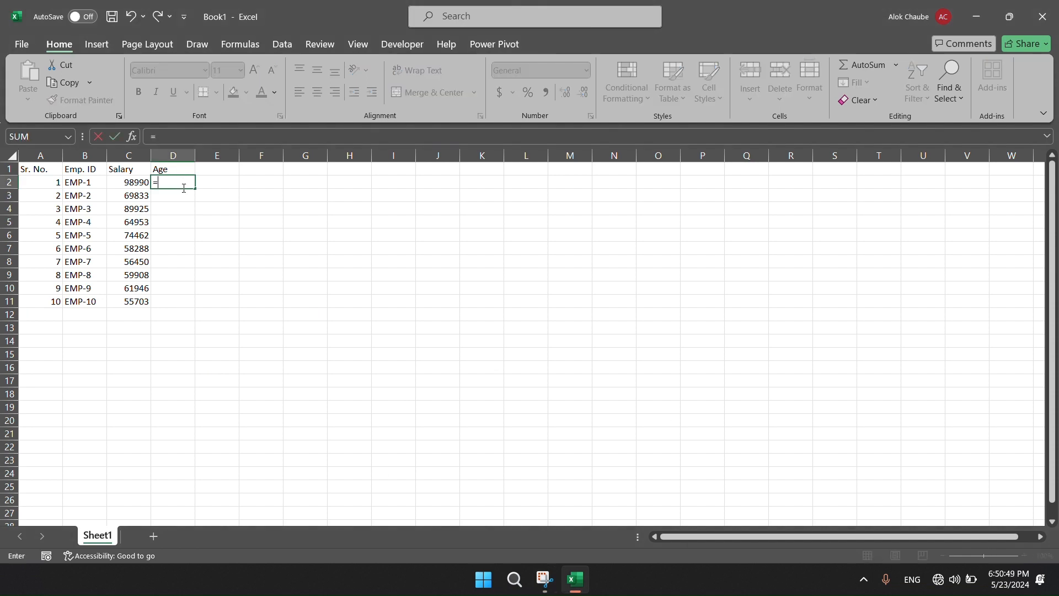
type("rand")
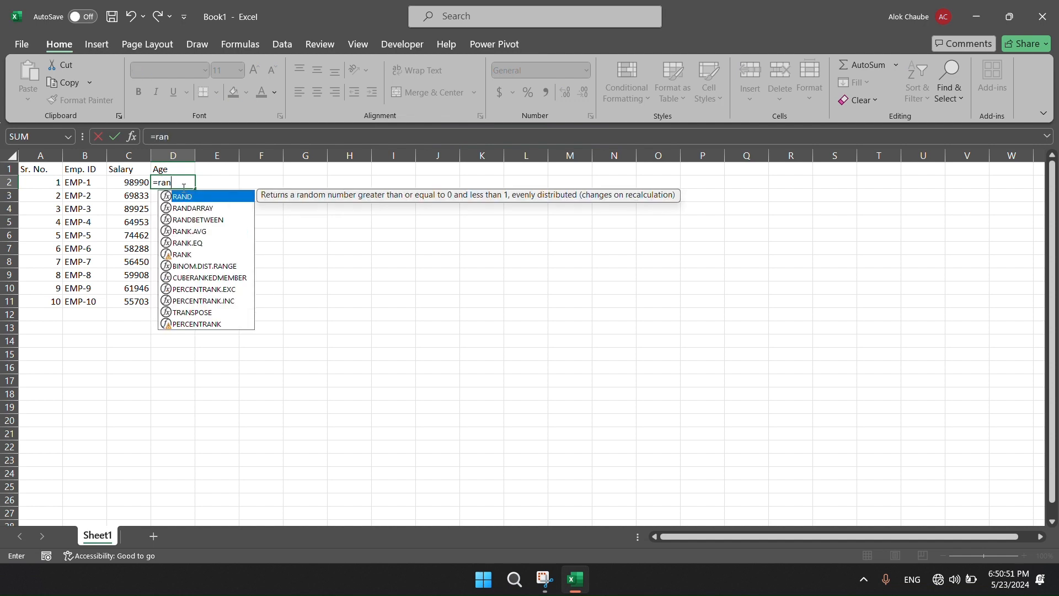
key("Down")
key("Down")
key("Tab")
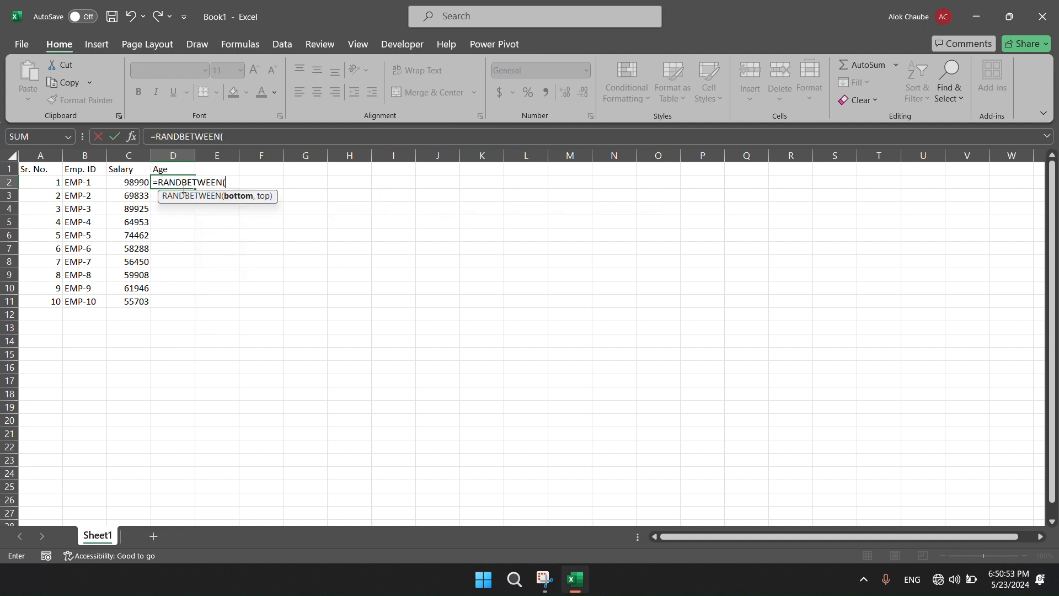
type("20,40")
key("Return")
Fill the random age formula down from D2 to D11.
key("Up")
key("Left")
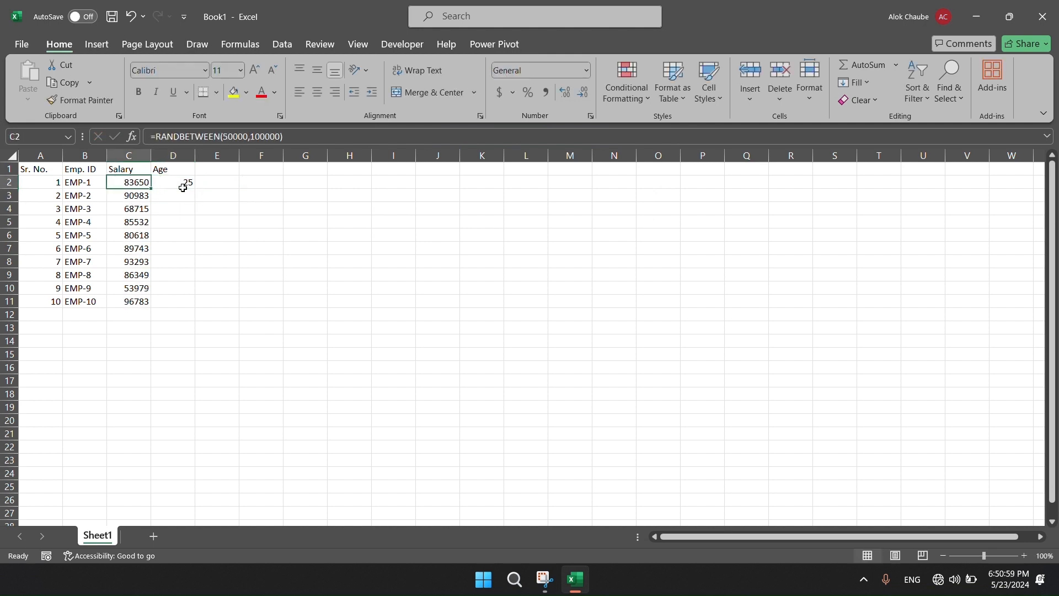
key("ctrl+Down")
key("Right")
key("ctrl+shift+Up")
key("ctrl+d")
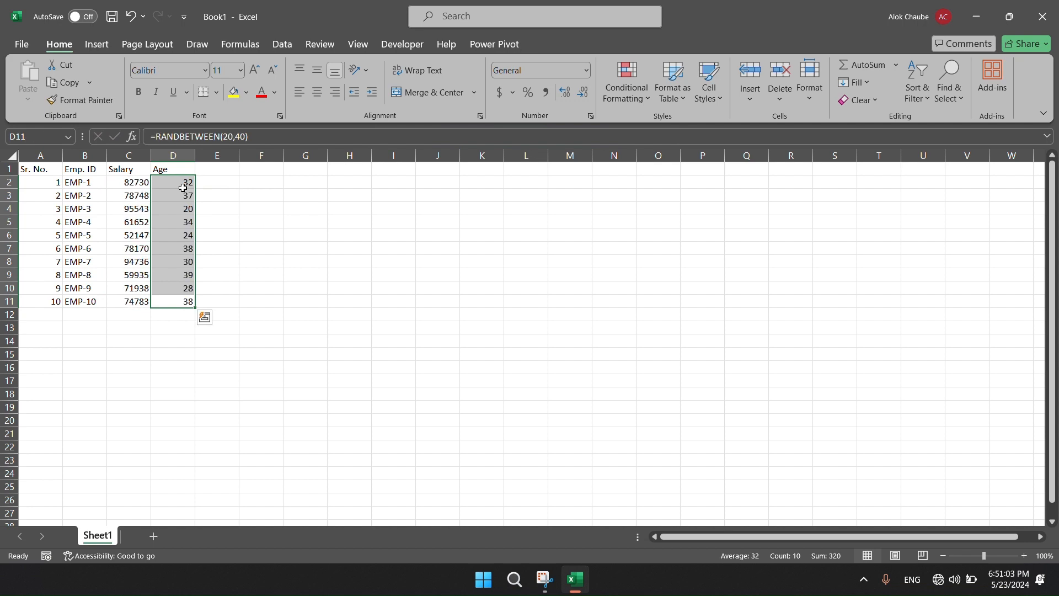
left_click(183, 187)
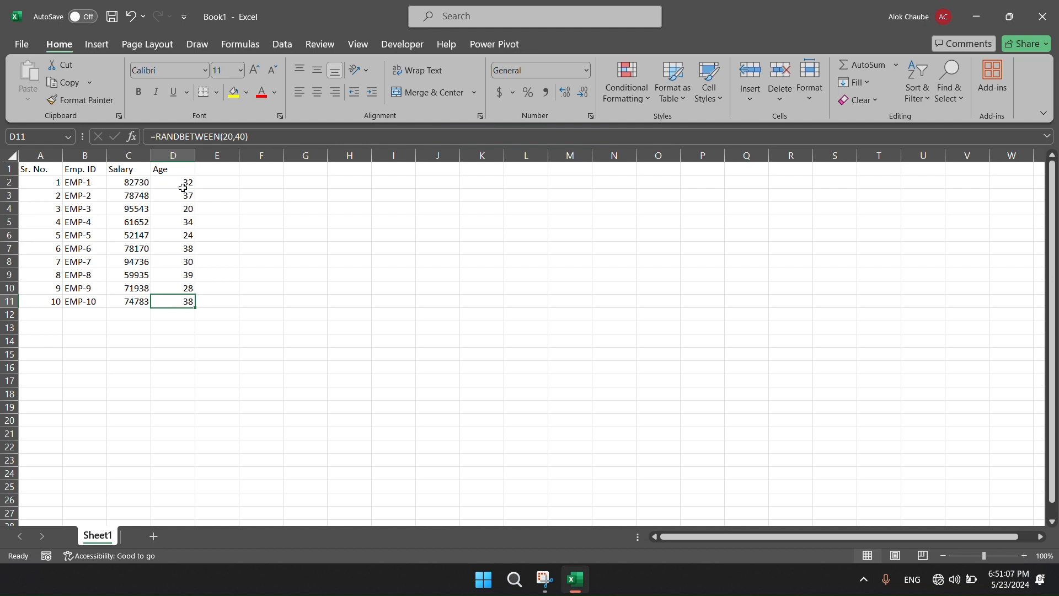
Recalculate the sheet several times to check how the random salaries and ages behave.
key("ctrl+Up")
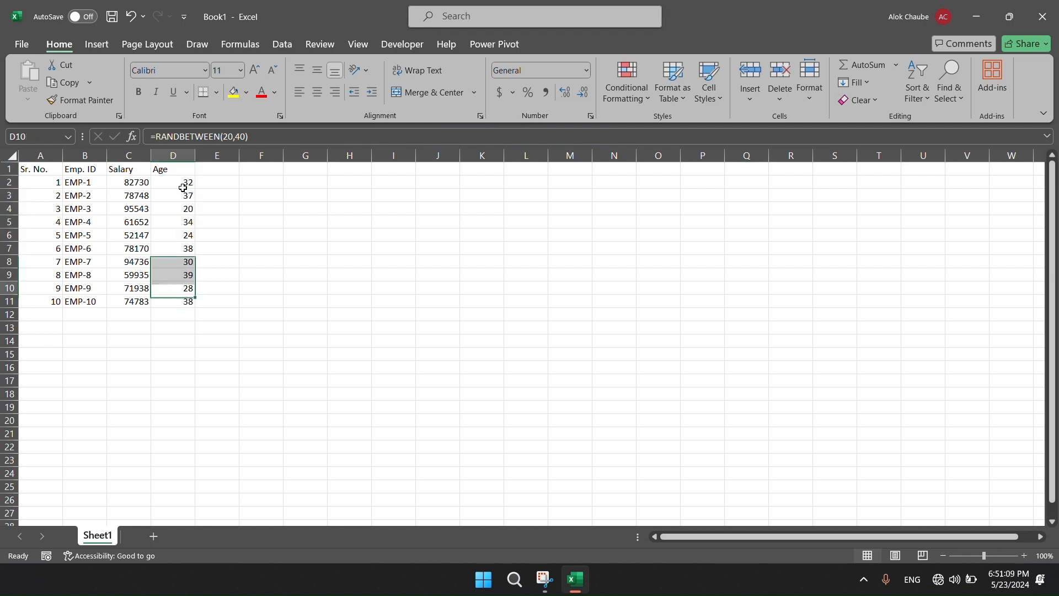
key("Left")
key("Left")
key("Left")
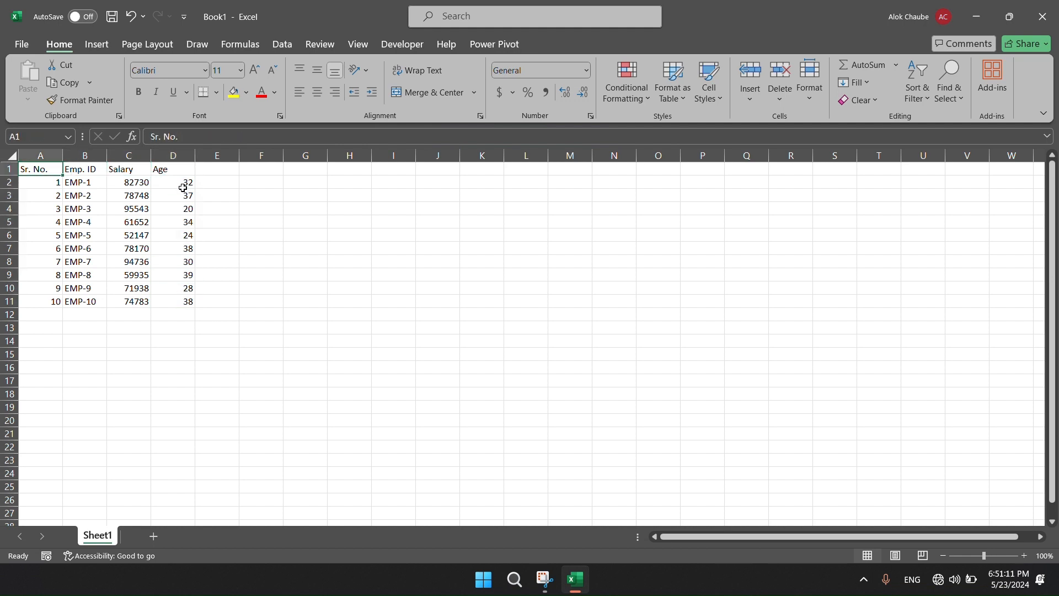
key("Right")
key("Right")
key("Right")
key("Right")
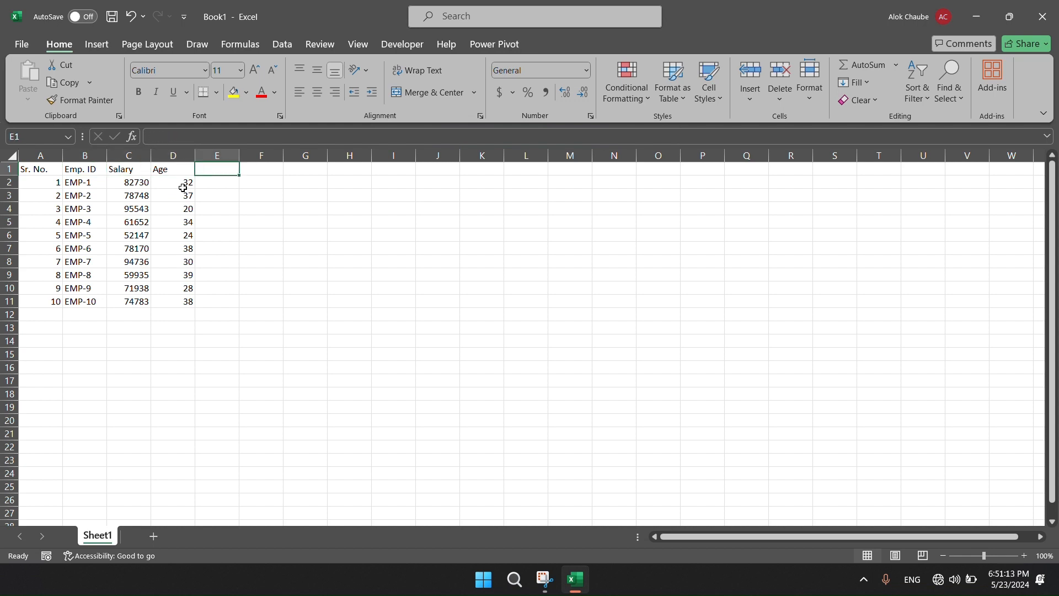
key("F9")
key("F9")
key("F9")
key("F9")
key("Right")
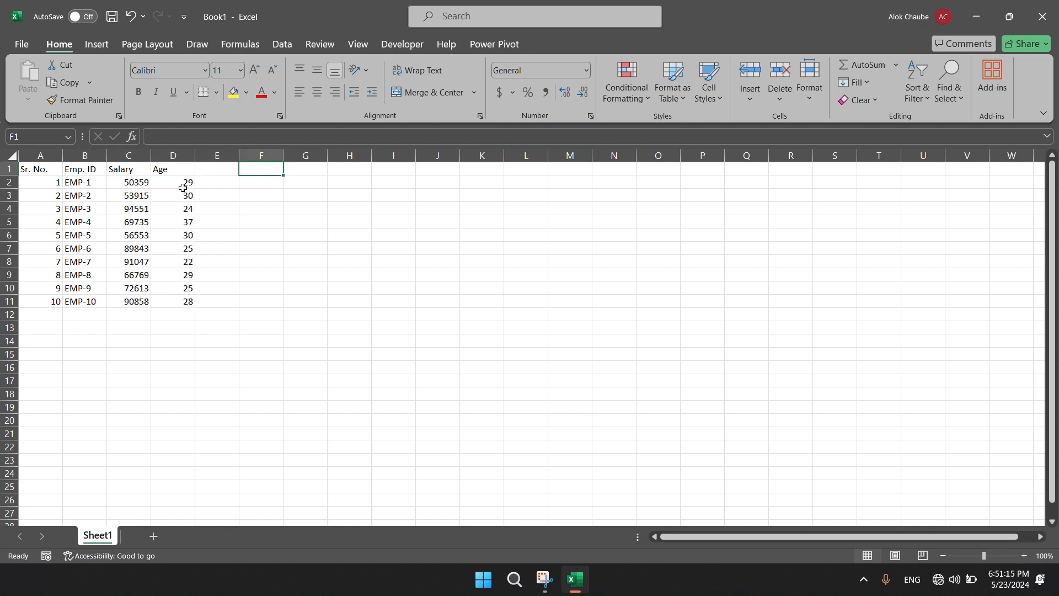
Copy and paste an empty cell beside the table and recalculate again to check whether the random values refresh.
key("ctrl+c")
key("ctrl+v")
key("Left")
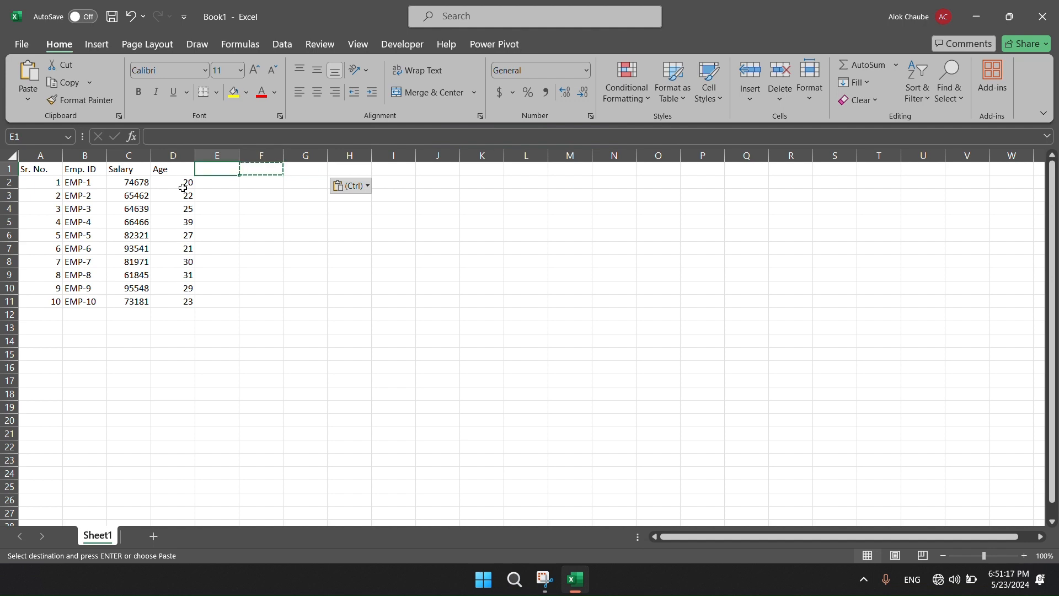
key("ctrl")
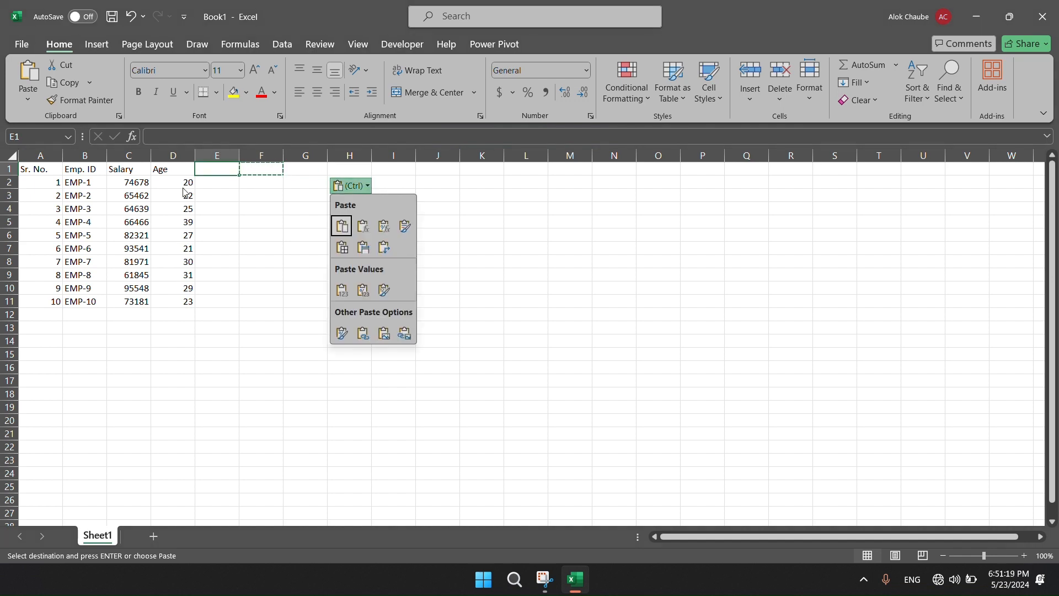
key("ctrl")
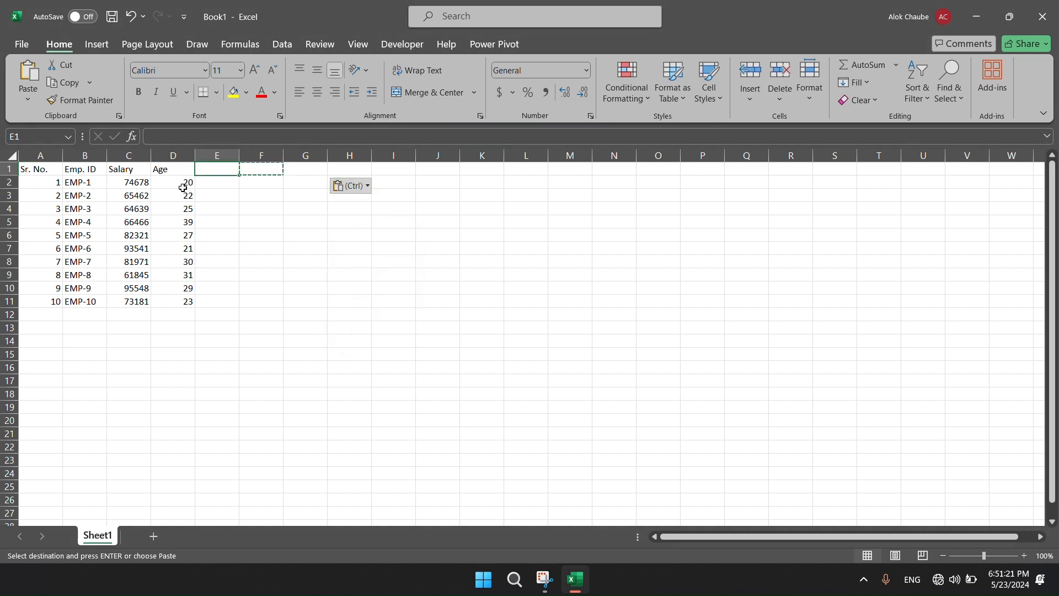
key("F9")
key("F9")
key("F9")
key("F9")
key("F9")
key("F9")
key("Left")
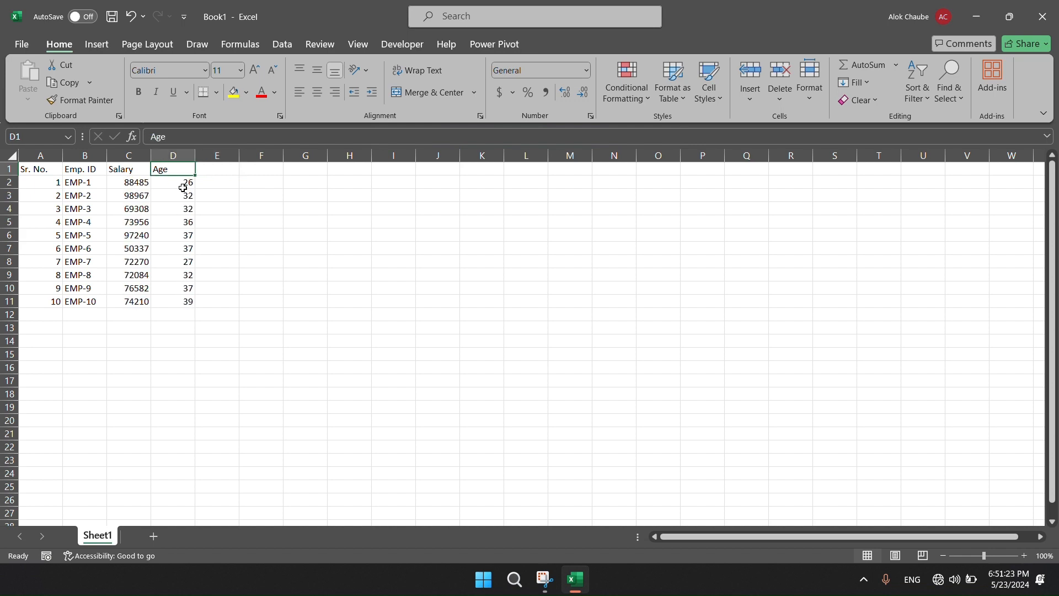
Replace the salary and age formulas in C2:D11 with their values using Paste Special Values.
key("Left")
key("Down")
key("shift+Right")
key("shift+Down")
key("shift+Down")
key("shift+Down")
key("shift+Down")
key("shift+Down")
key("shift+Down")
key("shift+Down")
key("shift+Down")
key("shift+Down")
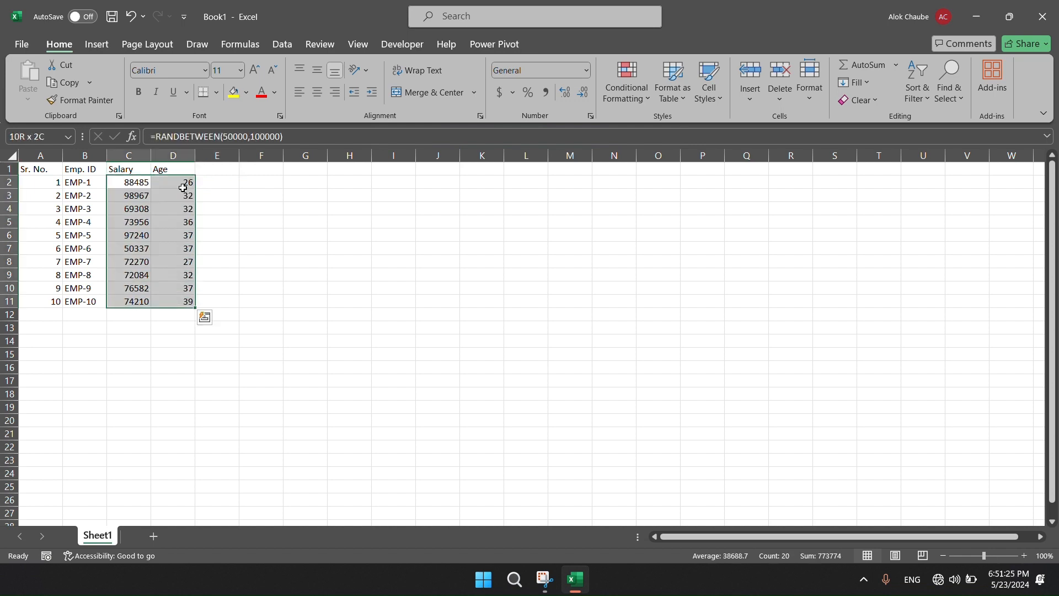
key("ctrl+c")
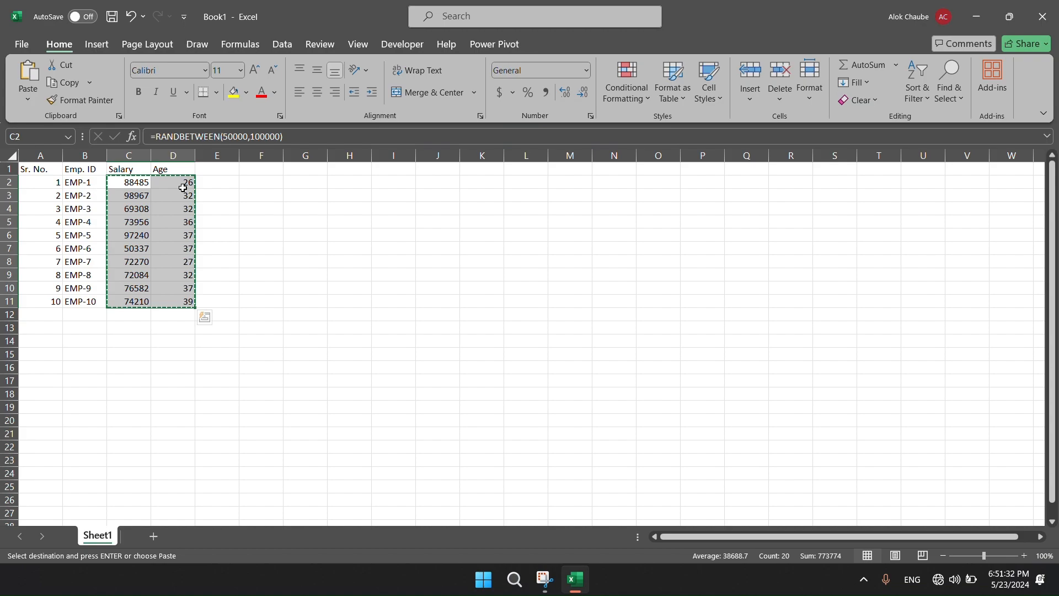
key("alt")
key("e")
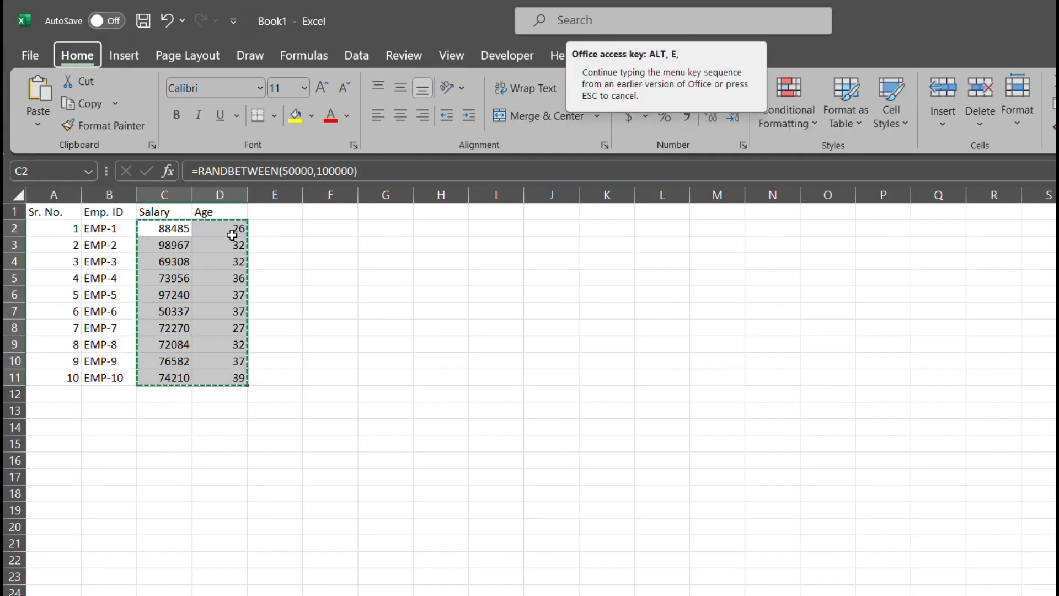
key("s")
key("v")
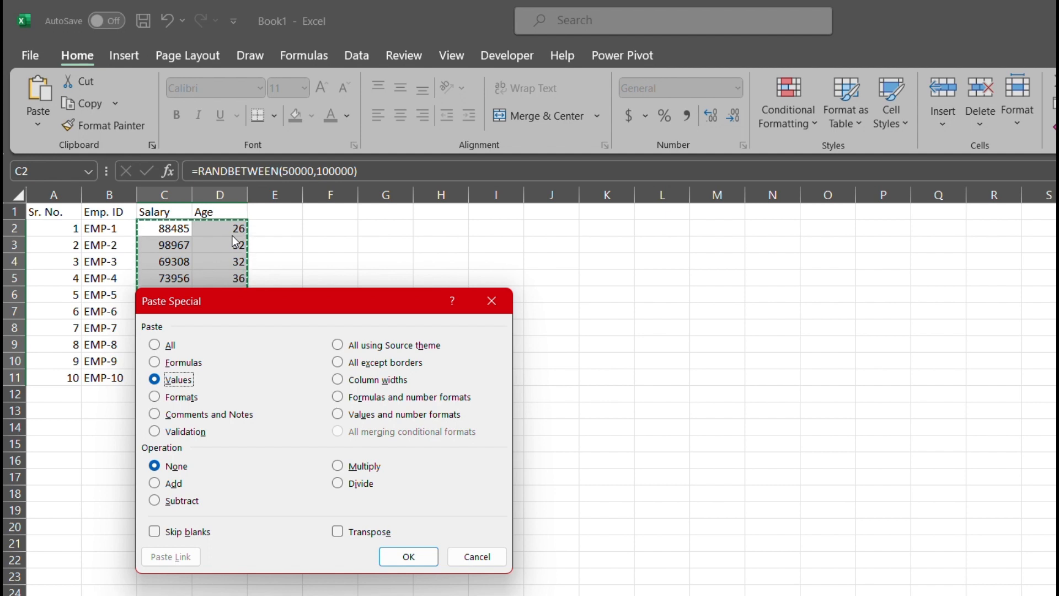
key("Return")
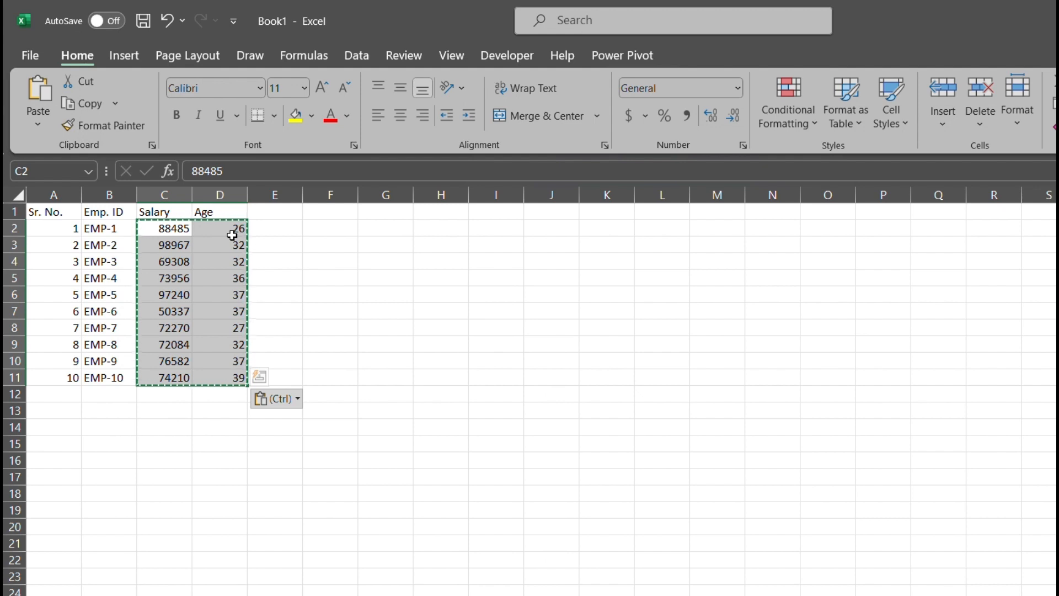
Examine the Salary column cells to check whether they hold fixed values instead of formulas.
key("Down")
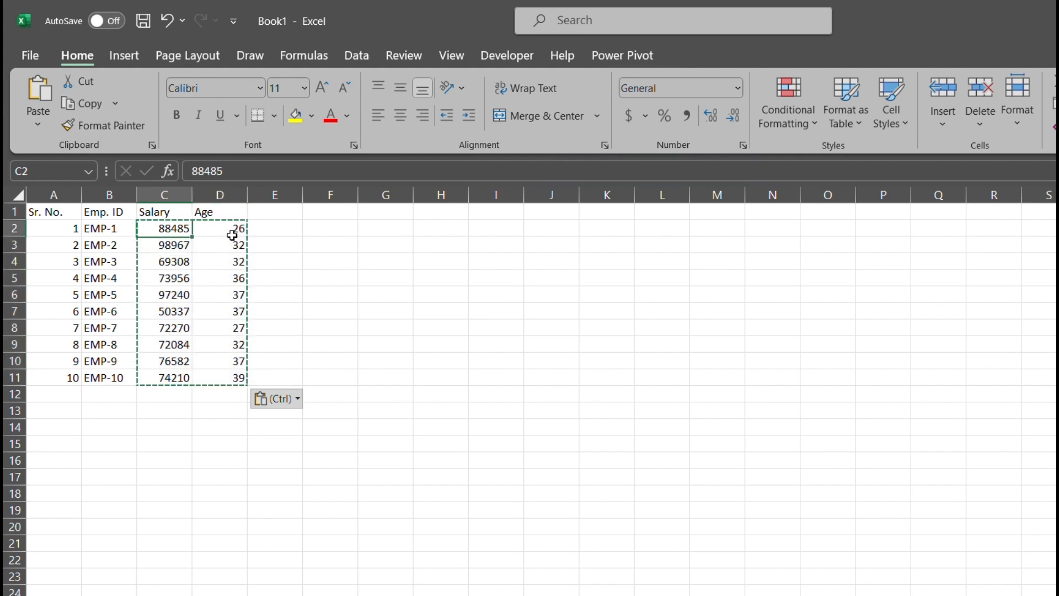
key("Down")
key("Down")
key("Down")
key("Down")
key("Down")
key("Down")
key("Down")
key("Down")
key("Down")
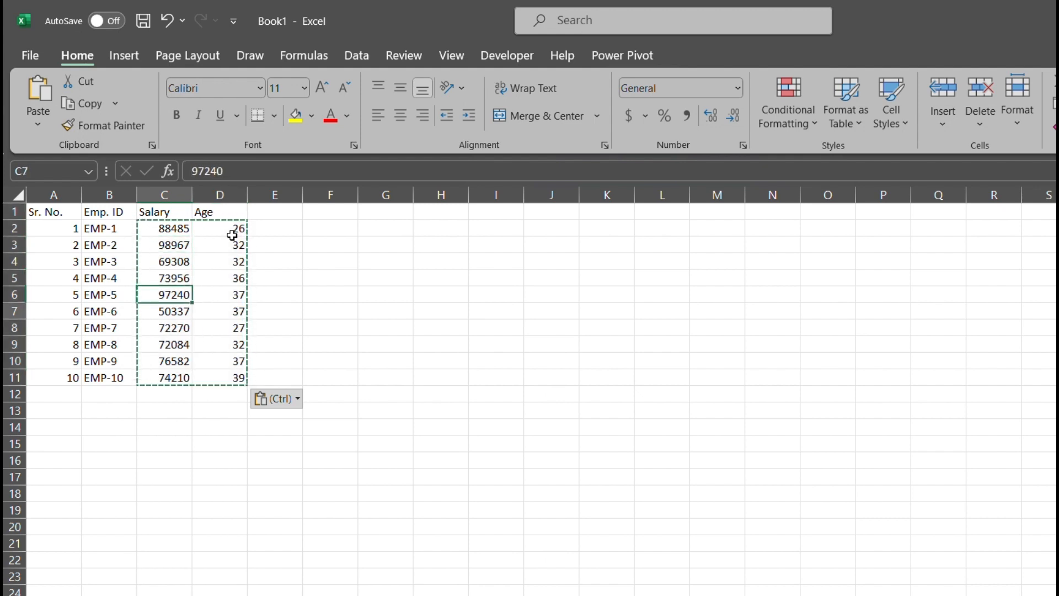
key("Up")
key("ctrl+Up")
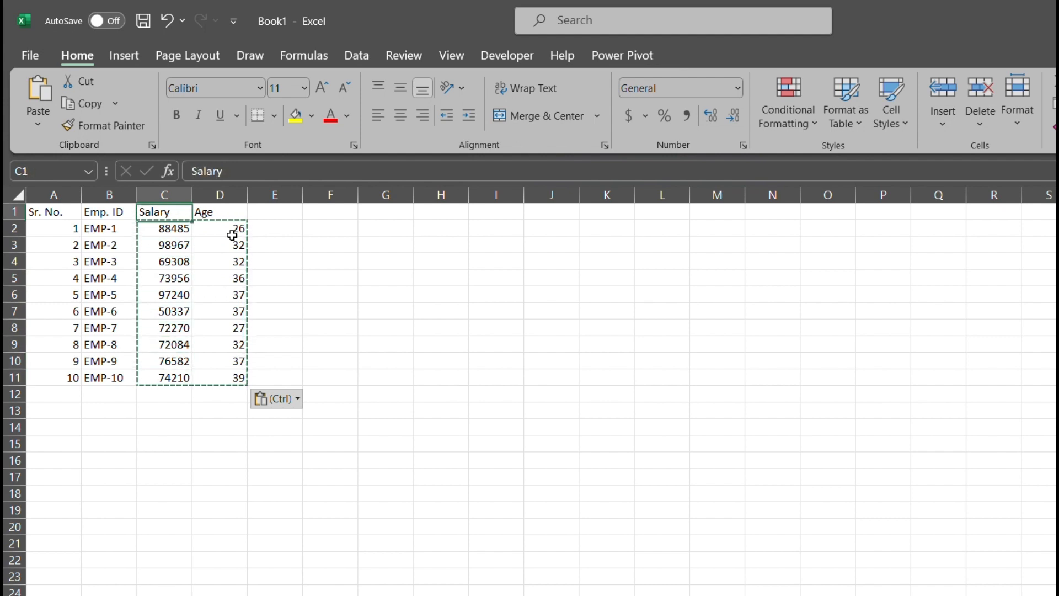
Copy and paste the empty cell F1 to test whether the salaries and ages still recalculate.
key("Right")
key("Right")
key("Right")
key("Escape")
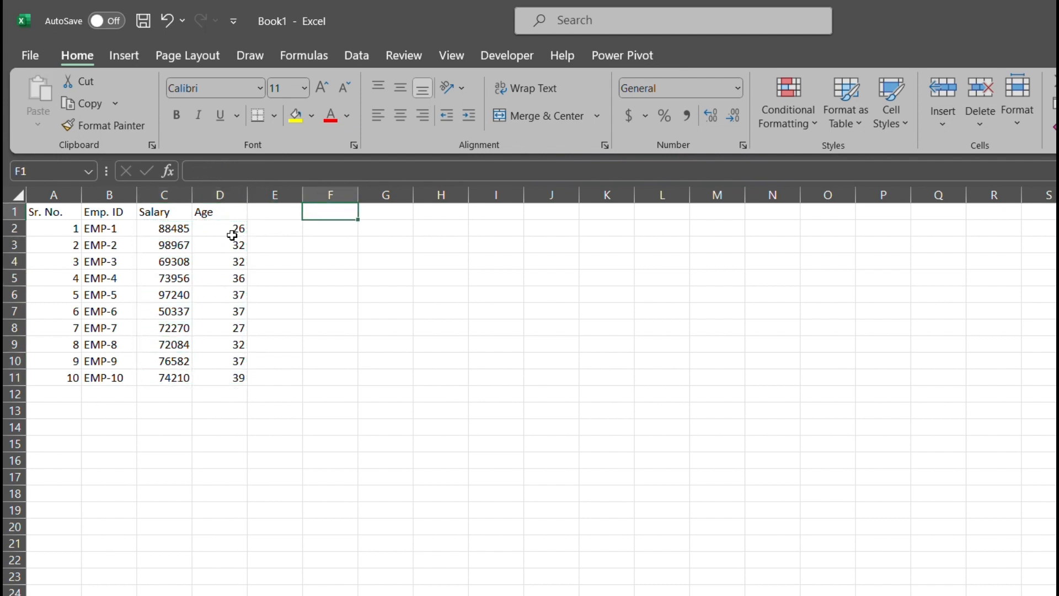
key("ctrl+c")
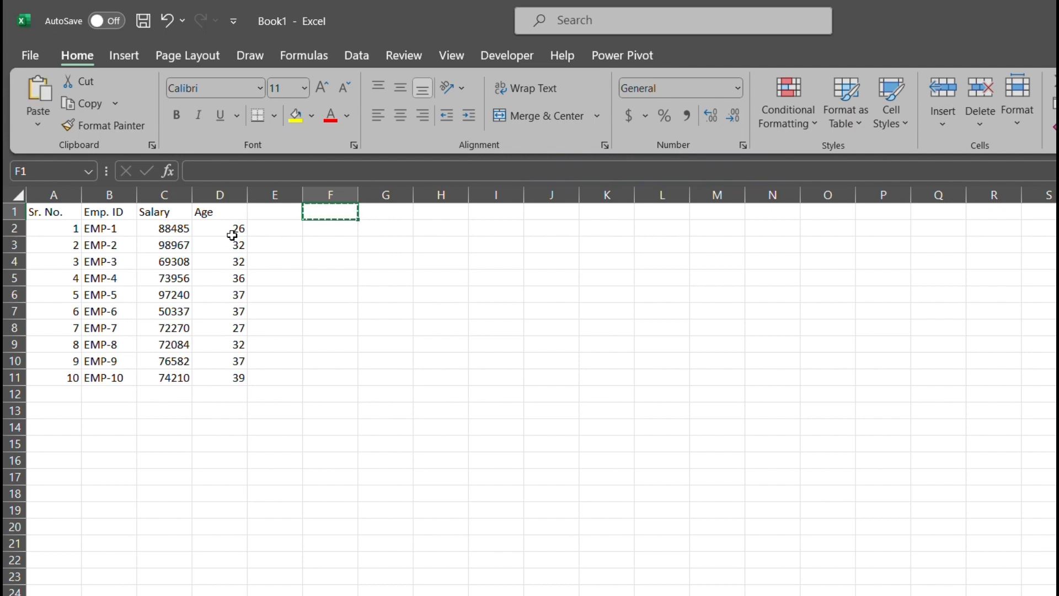
key("ctrl+v")
key("Escape")
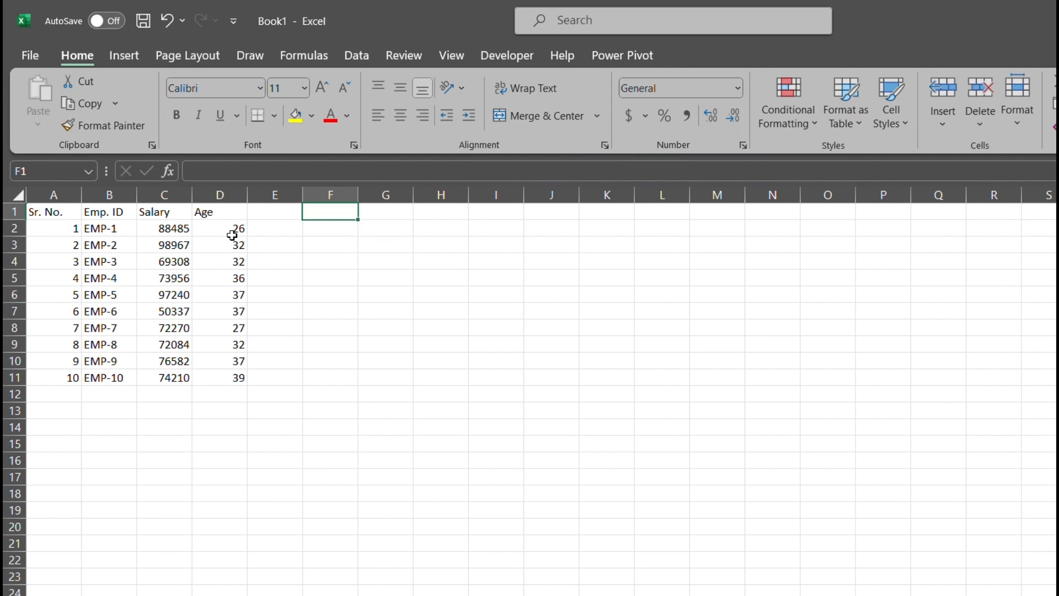
Copy the whole employee table A1:D11 and paste it starting at K1.
key("ctrl+Home")
key("ctrl+shift+Right")
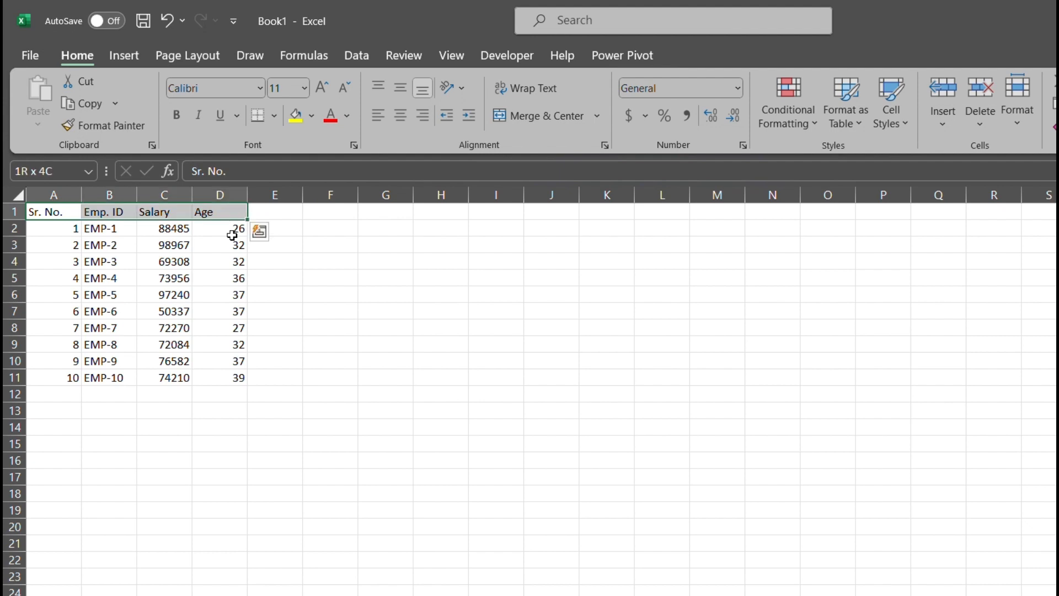
key("ctrl+shift+Down")
key("ctrl+c")
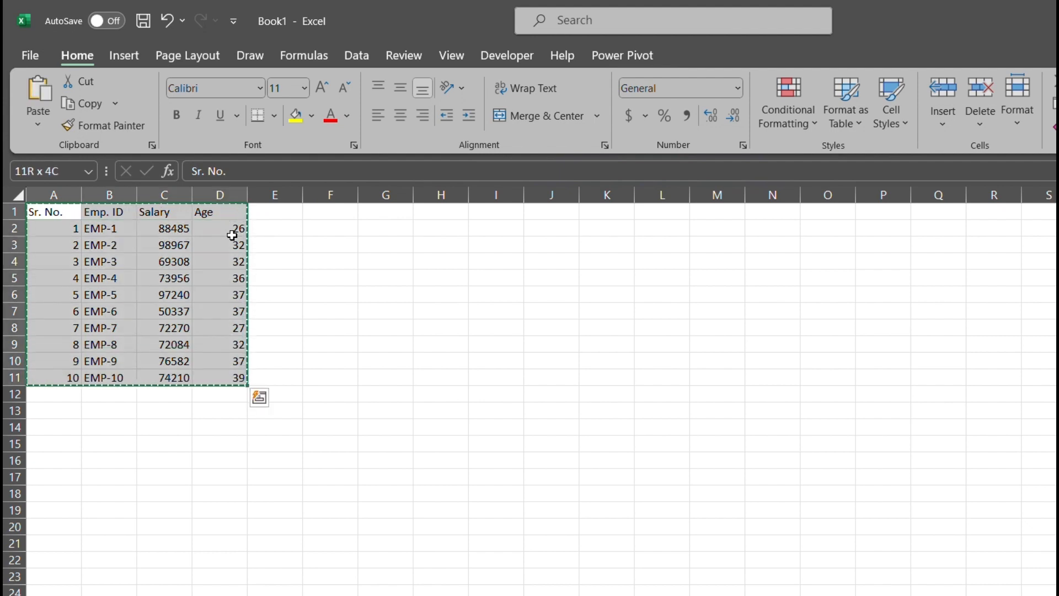
key("ctrl+Home")
key("Right")
key("Right")
key("Right")
key("Right")
key("Right")
key("Right")
key("Right")
key("Right")
key("Right")
key("Right")
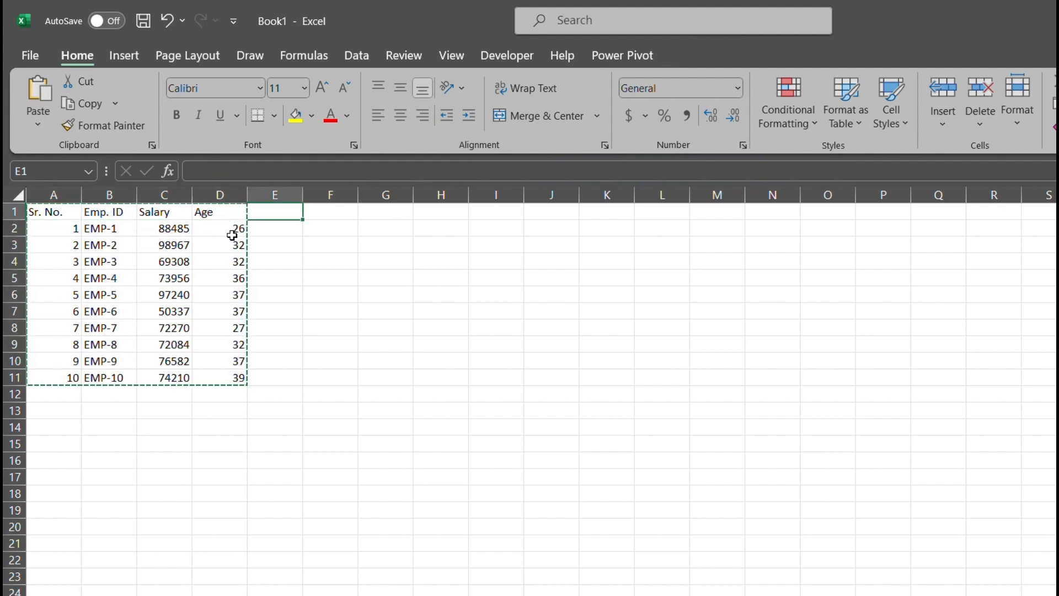
key("ctrl+v")
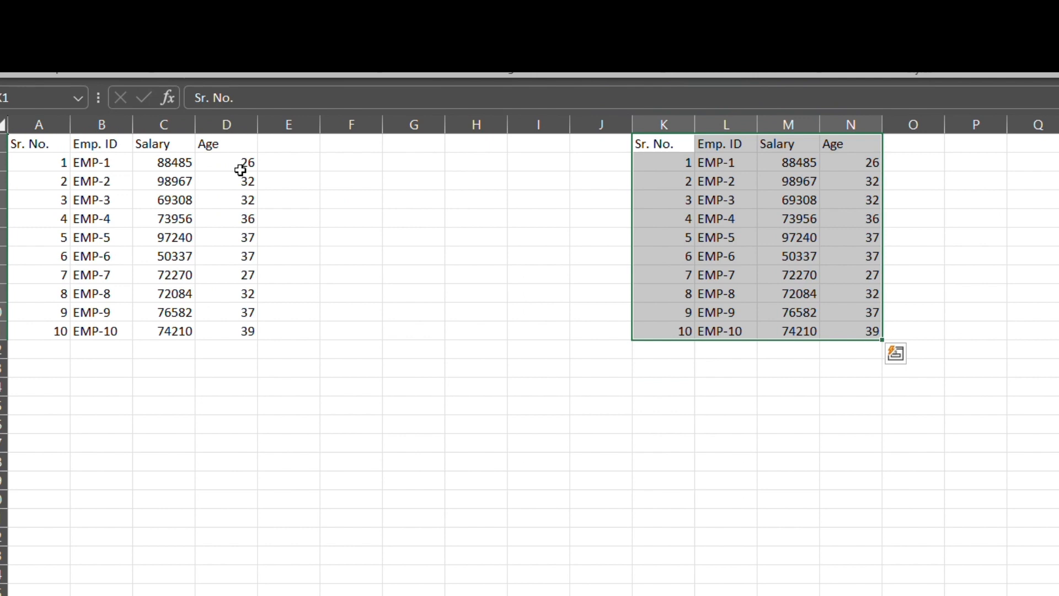
Clear the employee IDs, salaries and ages in L2:N11 of the copied table.
key("Right")
key("Down")
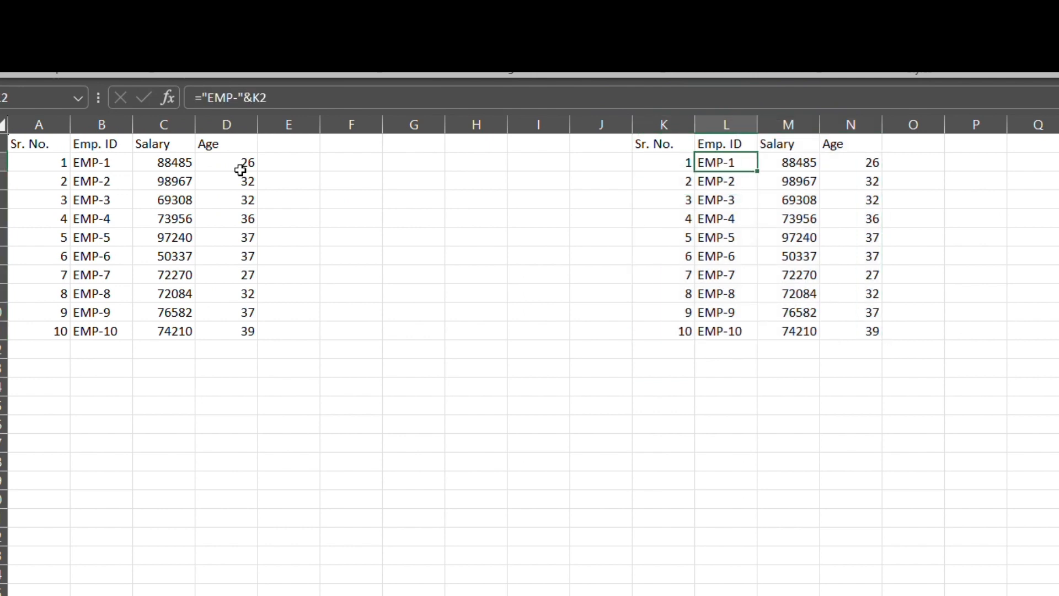
key("ctrl+shift+Right")
key("ctrl+shift+Down")
key("Delete")
Format the copied table's header cells K1:N1 with a purple fill and white font.
key("Up")
key("Left")
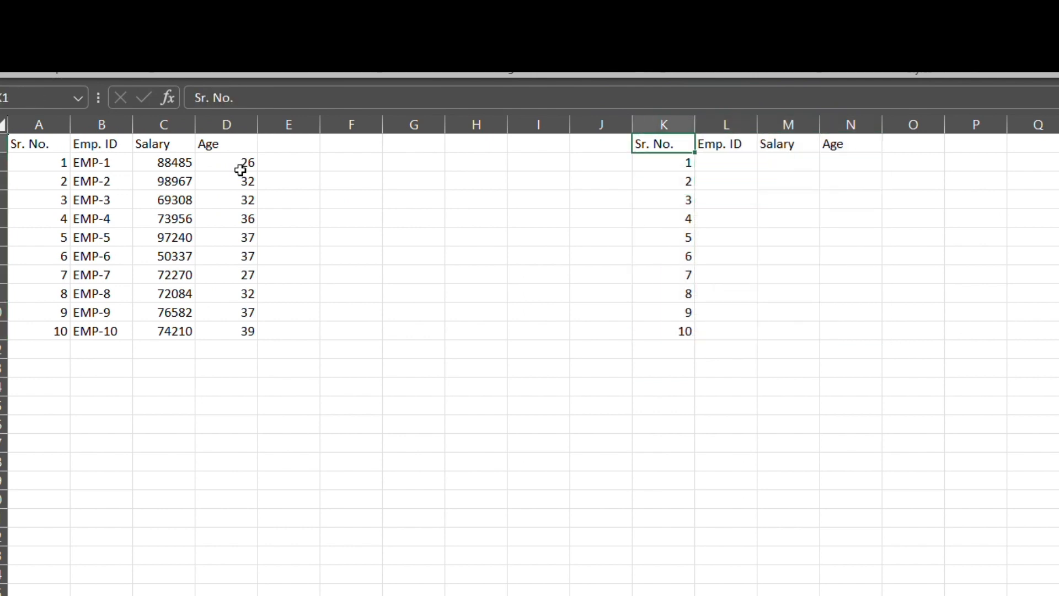
key("ctrl+shift+Right")
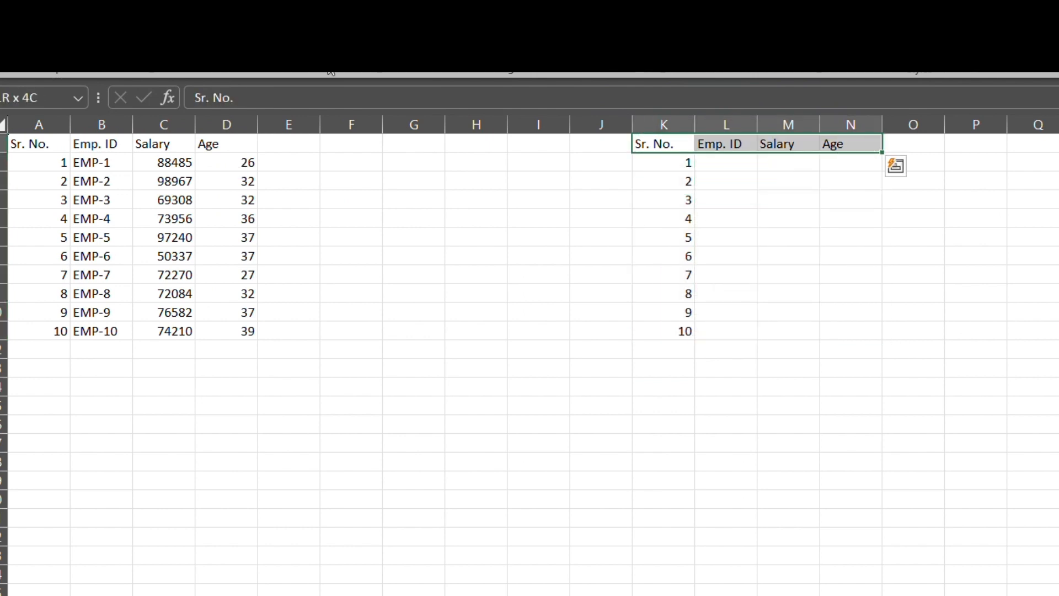
left_click(330, 67)
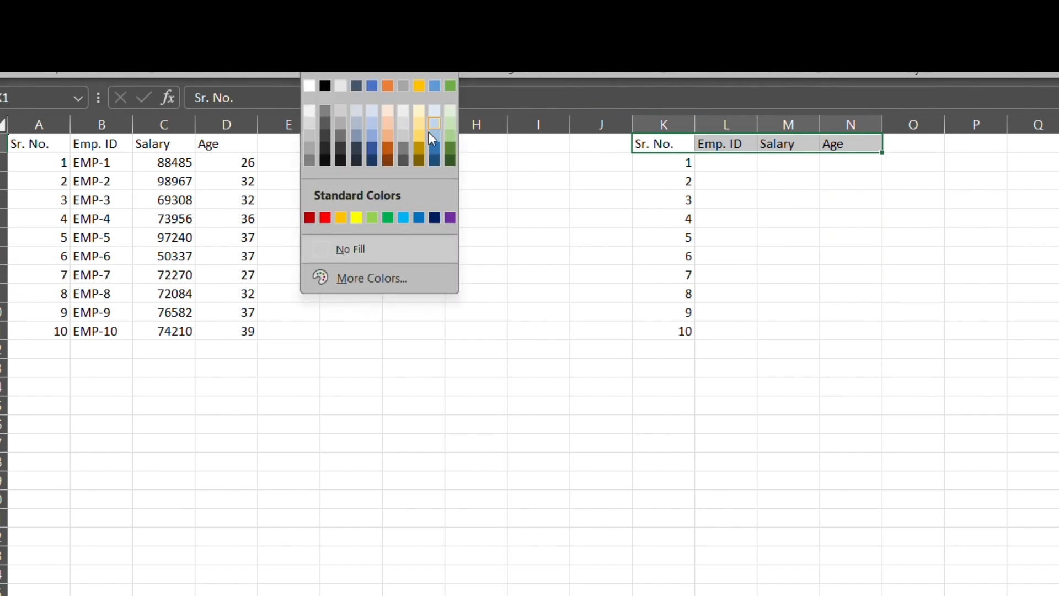
left_click(448, 219)
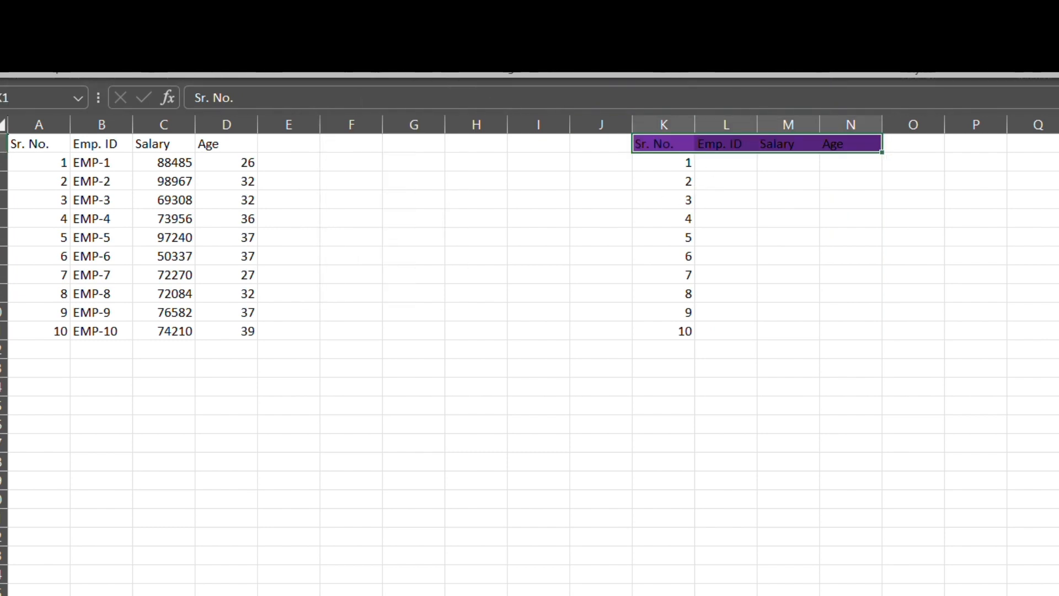
left_click(353, 68)
left_click(350, 111)
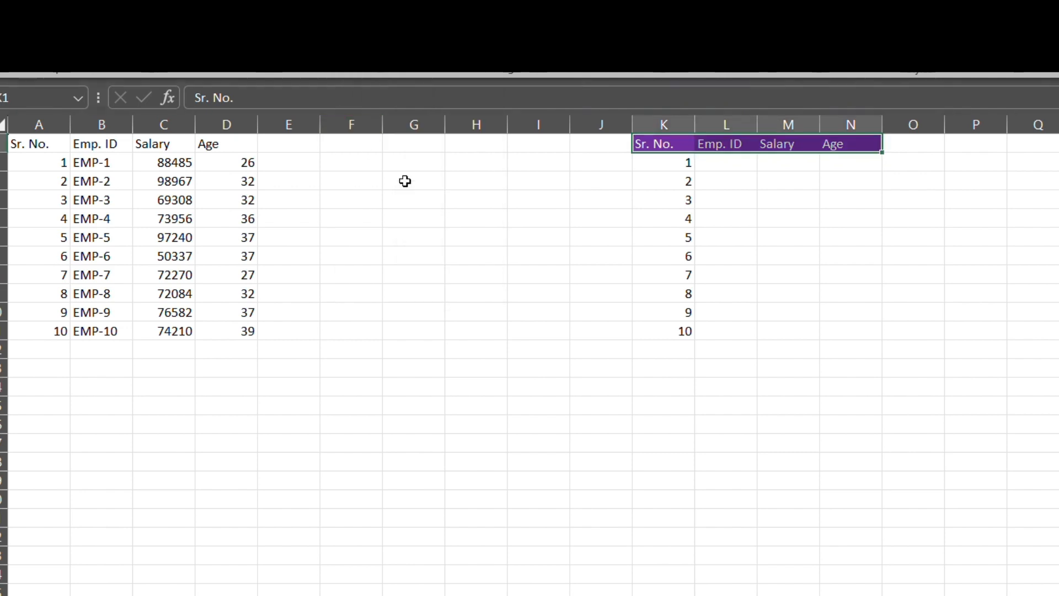
Fill the serial number cells K2:K11 with light blue.
left_click_drag(674, 163, 681, 331)
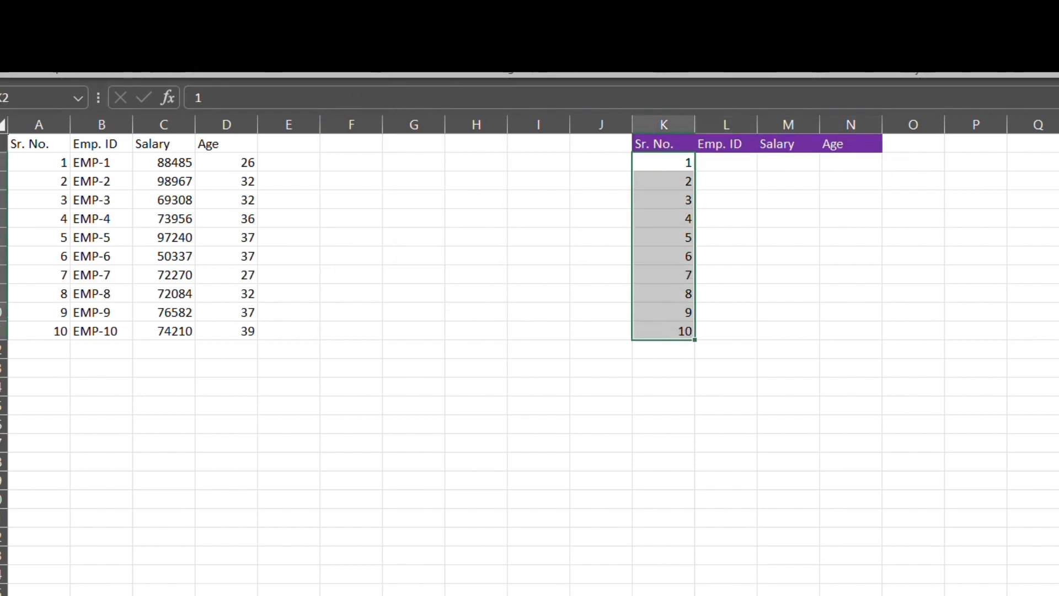
left_click(326, 46)
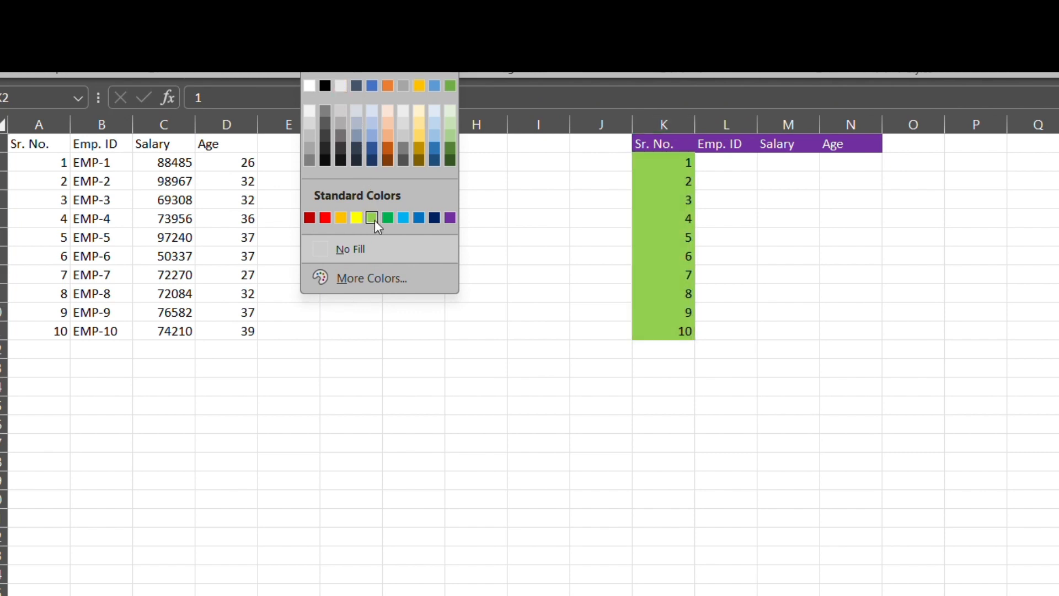
left_click(434, 112)
Apply all borders to the whole second table K1:N11.
key("ctrl+a")
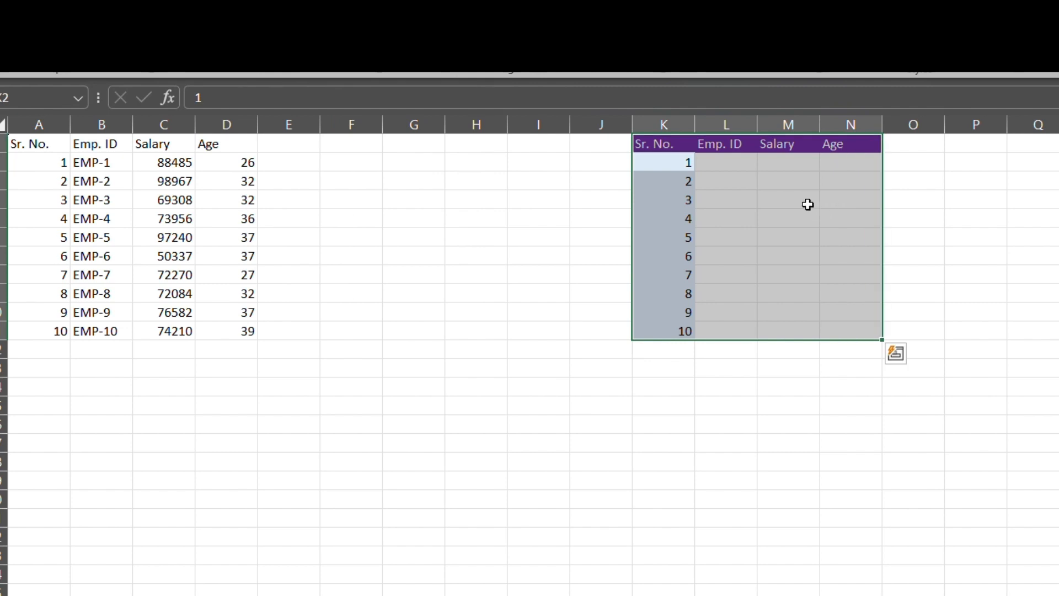
key("alt+h")
key("b")
key("a")
Start a VLOOKUP formula in L2 with K2 as the lookup value.
key("Up")
key("Down")
key("Right")
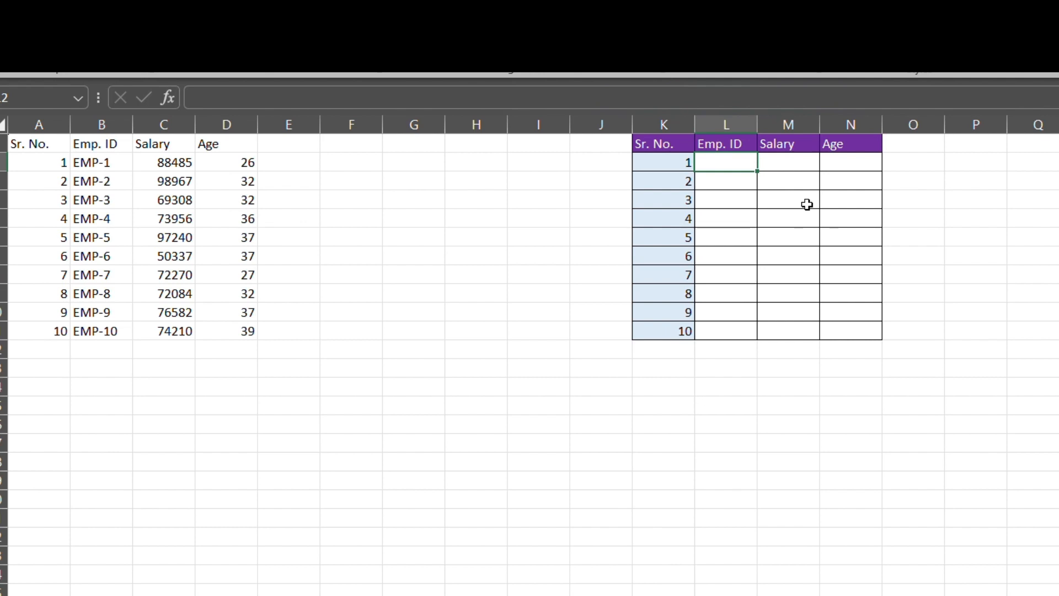
type("=vl")
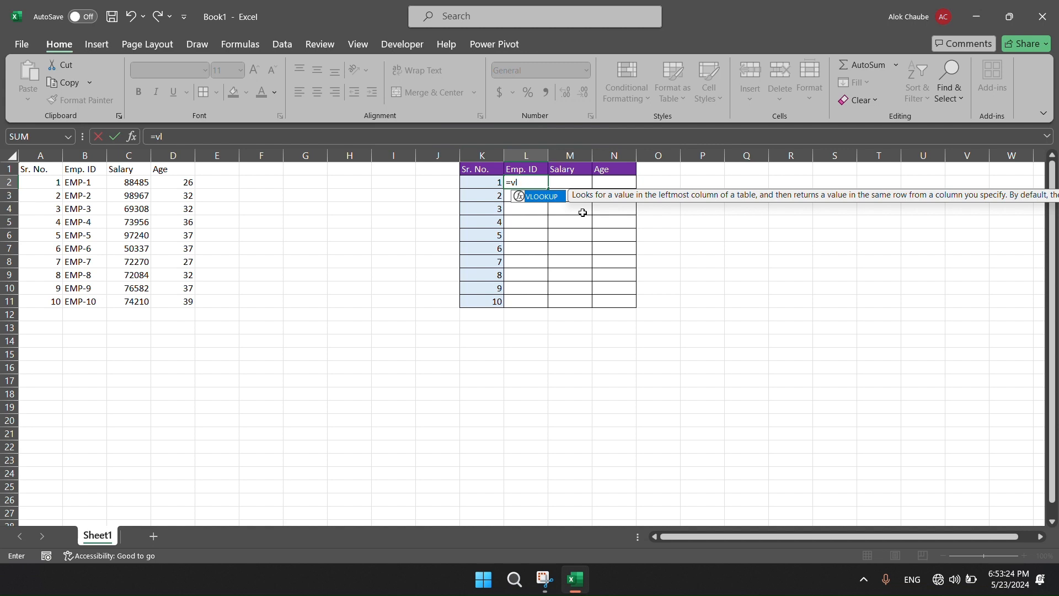
key("Tab")
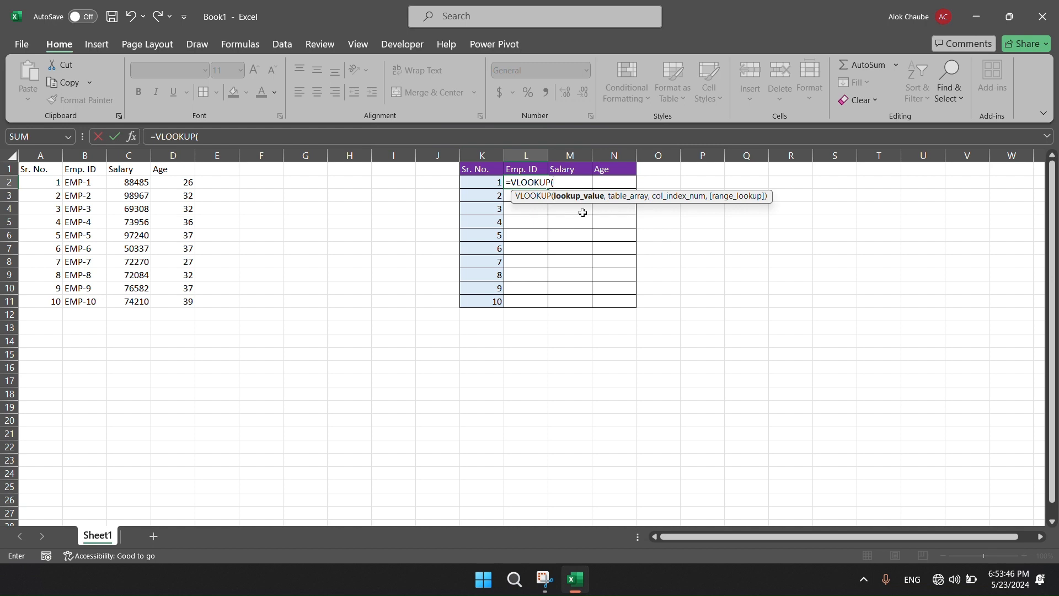
left_click(490, 184)
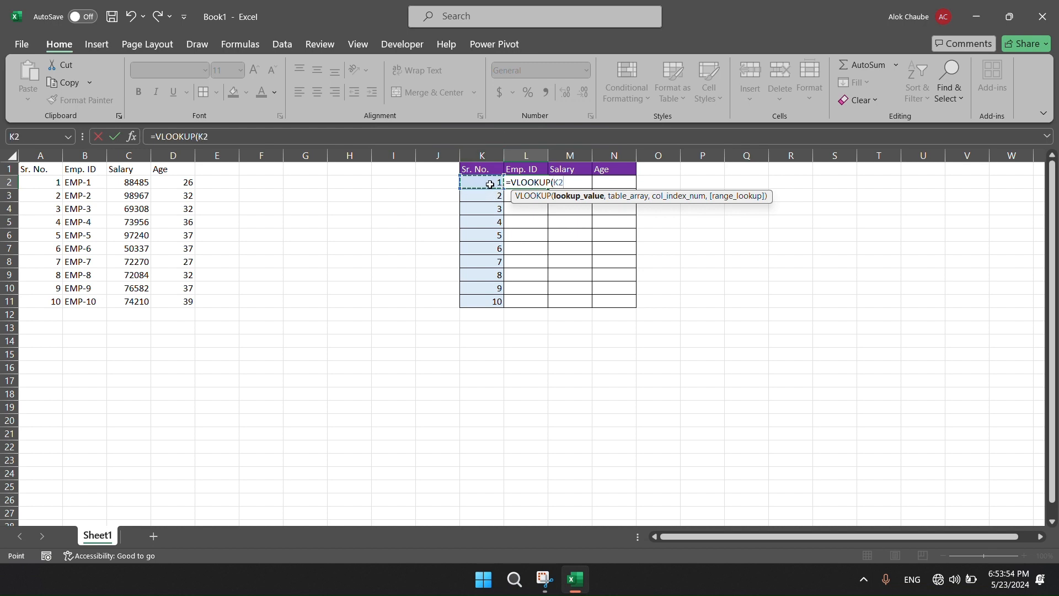
type(",")
Set the table array of the L2 VLOOKUP to the employee table as the absolute range $A$1:$D$11.
key("Up")
key("Left")
key("Left")
key("ctrl+Left")
key("ctrl+Left")
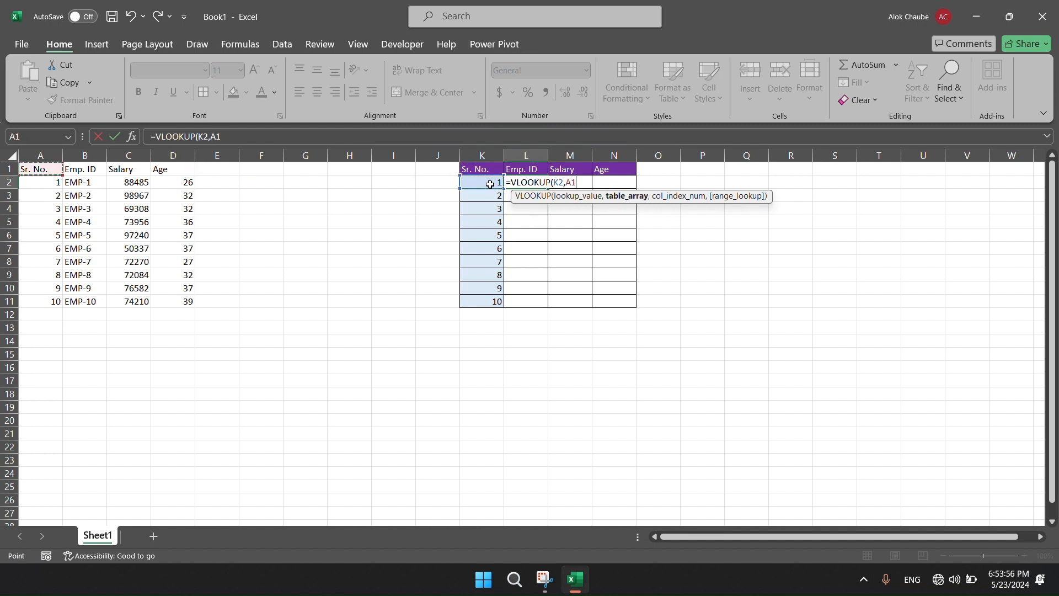
key("ctrl+shift+Right")
key("ctrl+shift+Down")
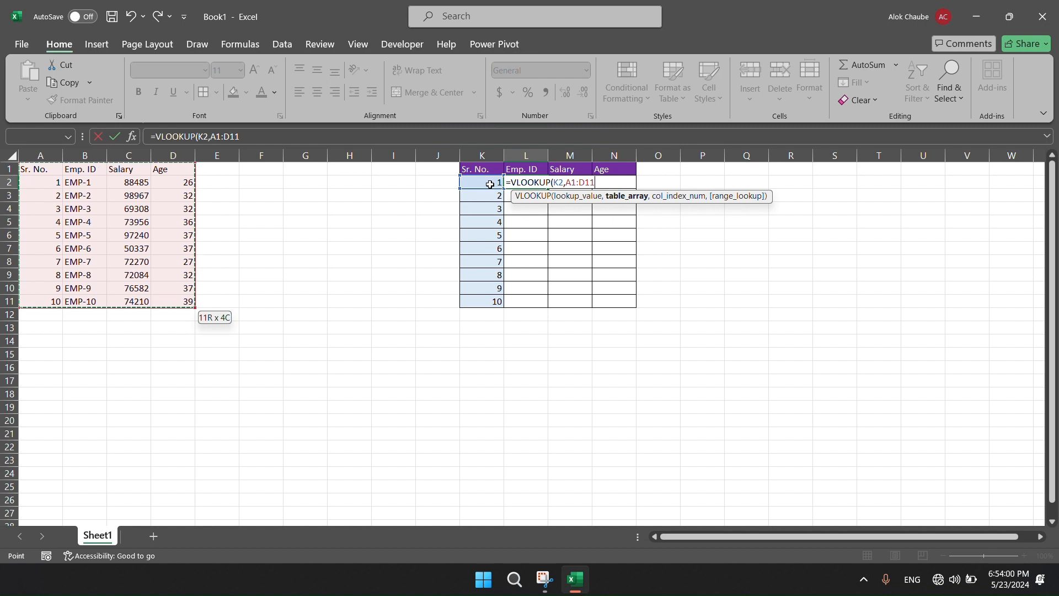
key("Up")
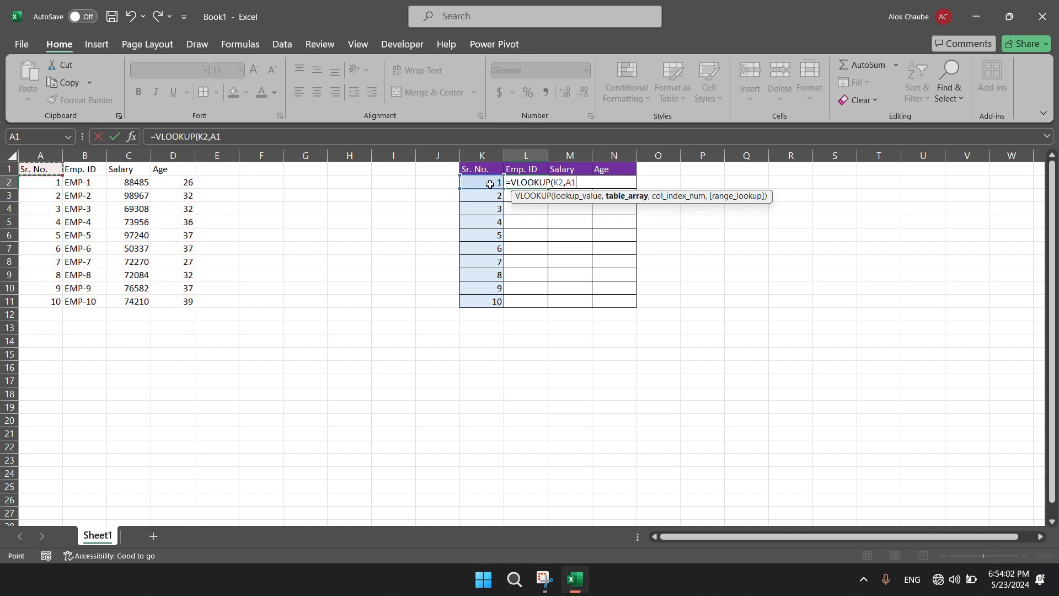
key("ctrl+shift+Right")
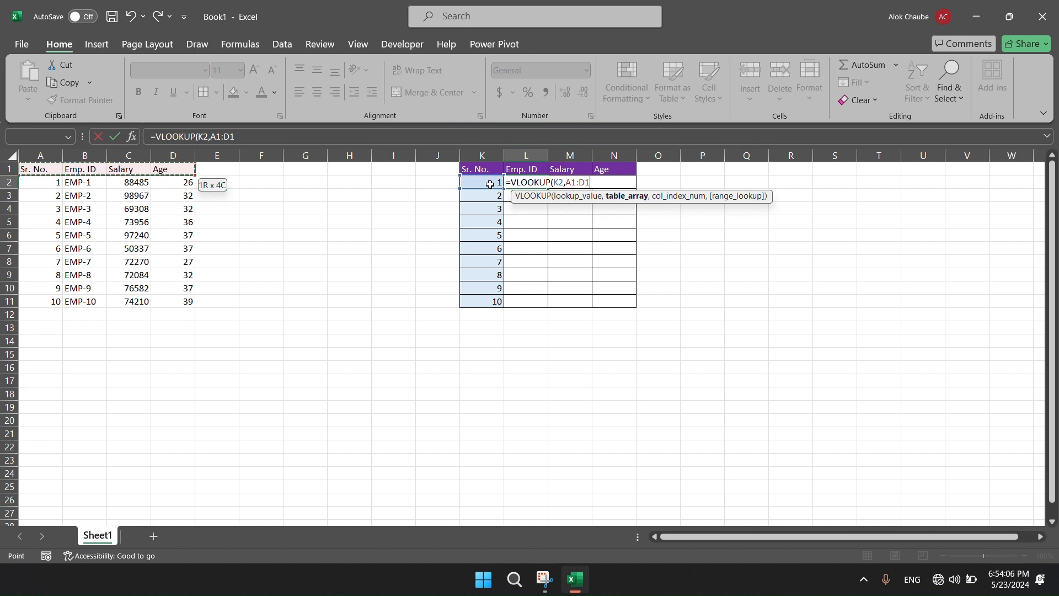
key("ctrl+shift+Down")
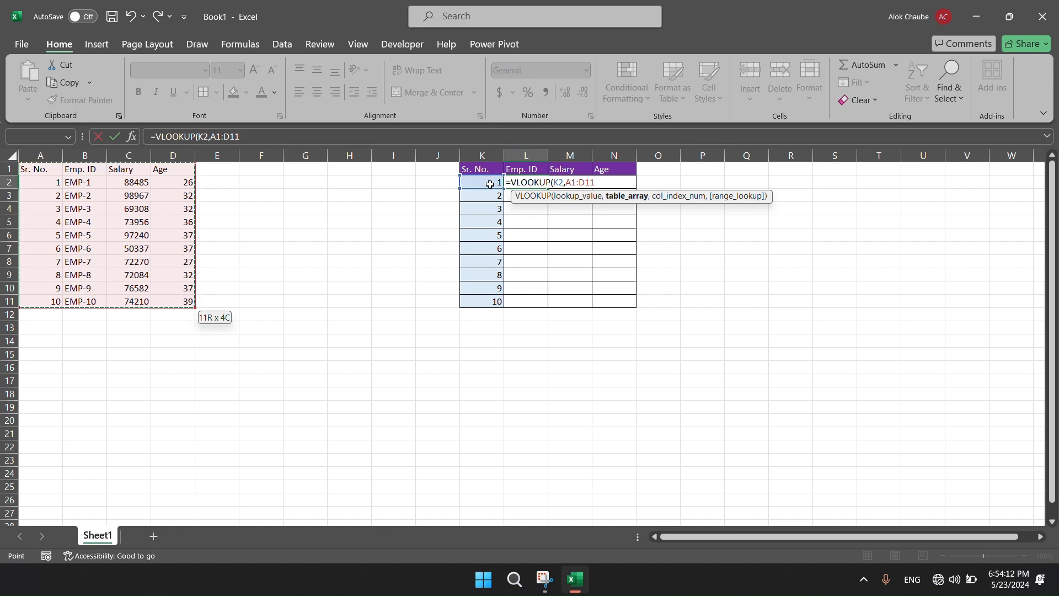
key("F4")
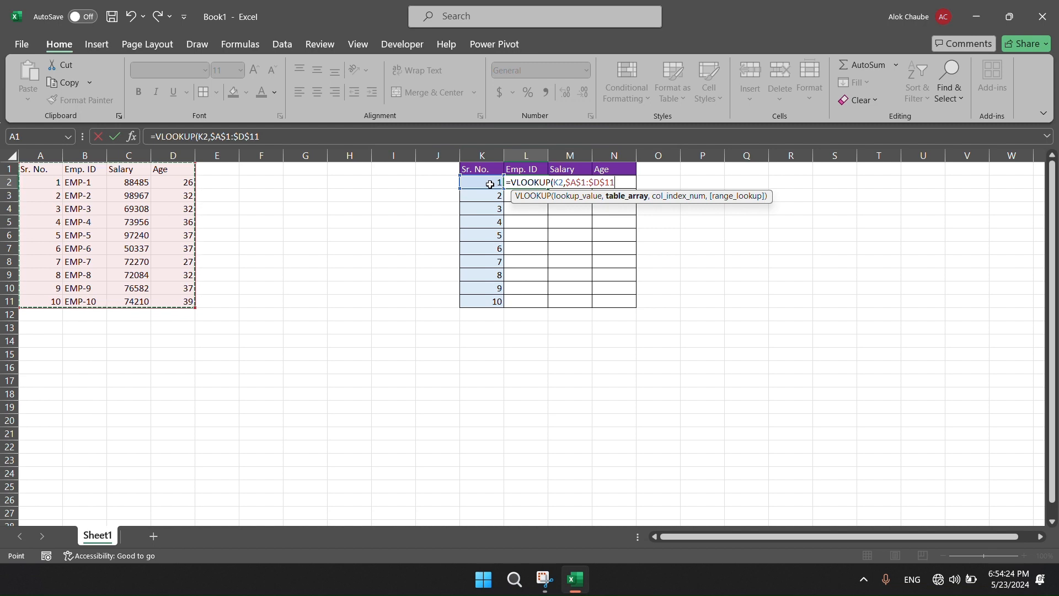
type(",")
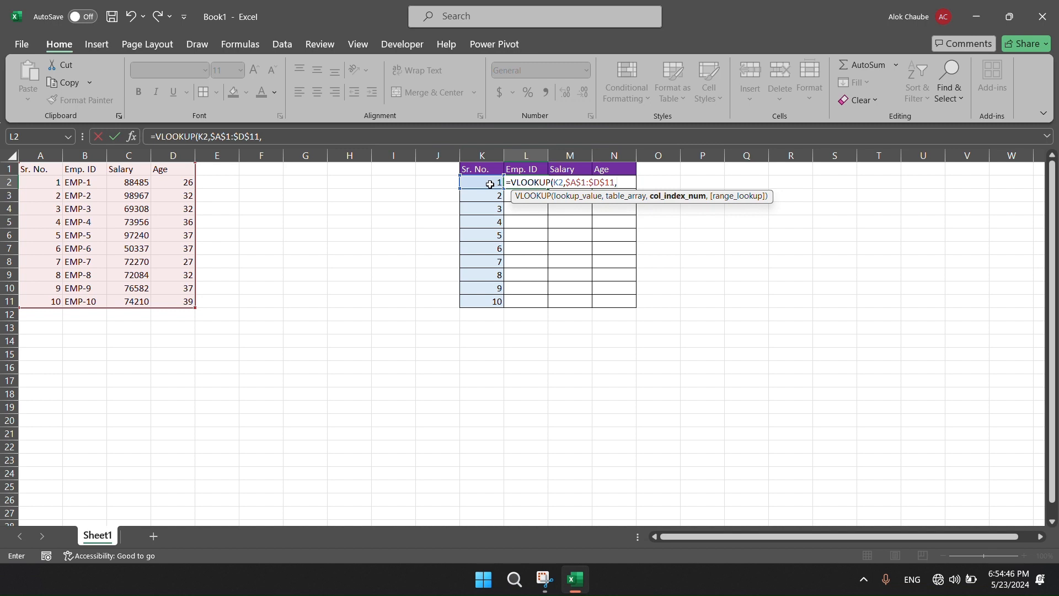
Complete the L2 VLOOKUP with column index 2 and exact match 0, and enter the formula.
type("2,")
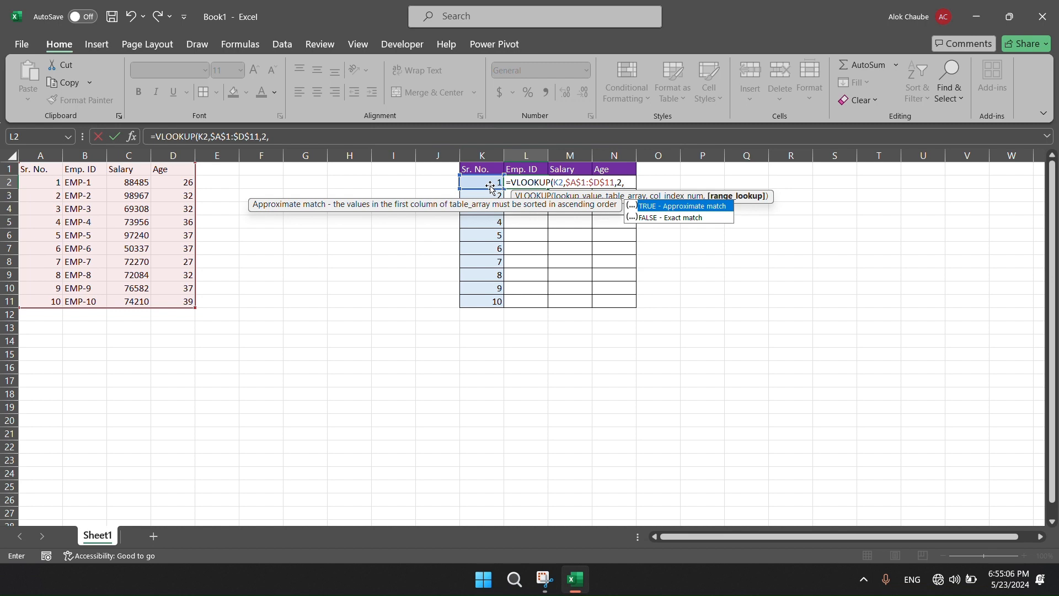
type("0")
key("Return")
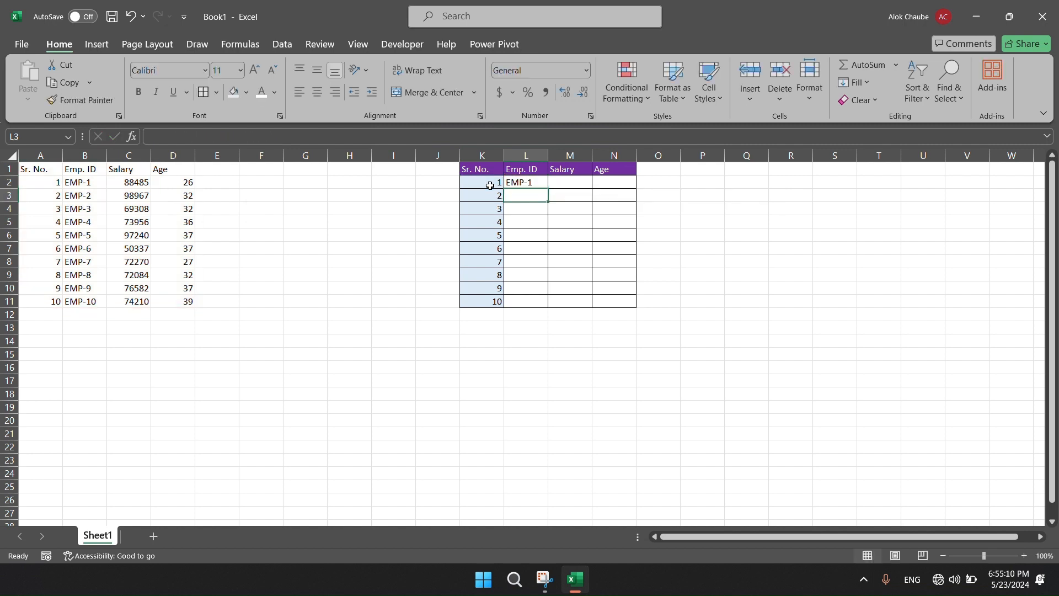
Copy the VLOOKUP formula in L2 to the whole Emp. ID column L2:L11.
key("Up")
left_click(490, 185)
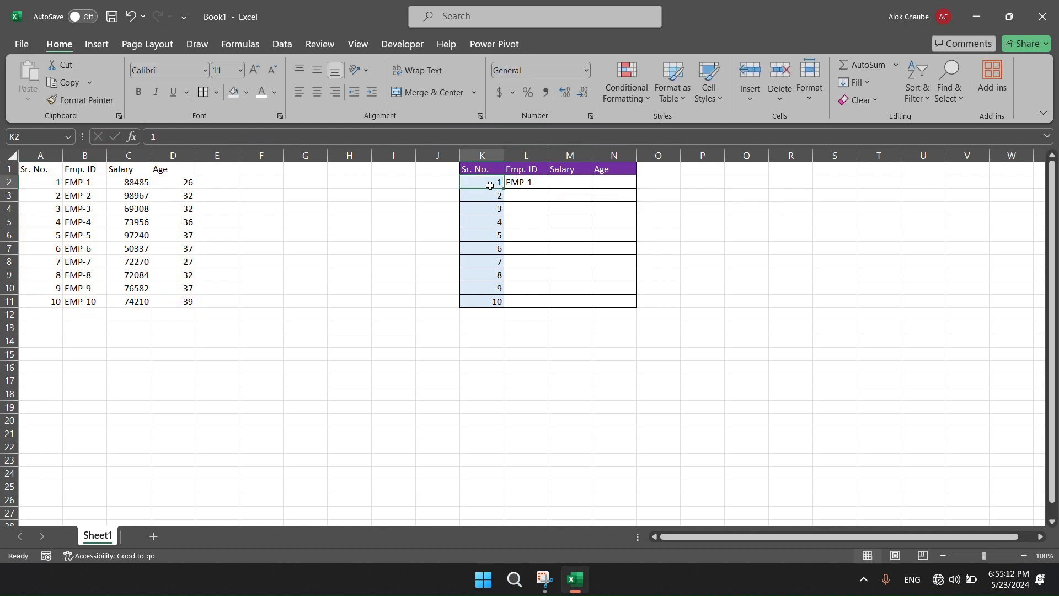
key("ctrl+c")
key("ctrl+Left")
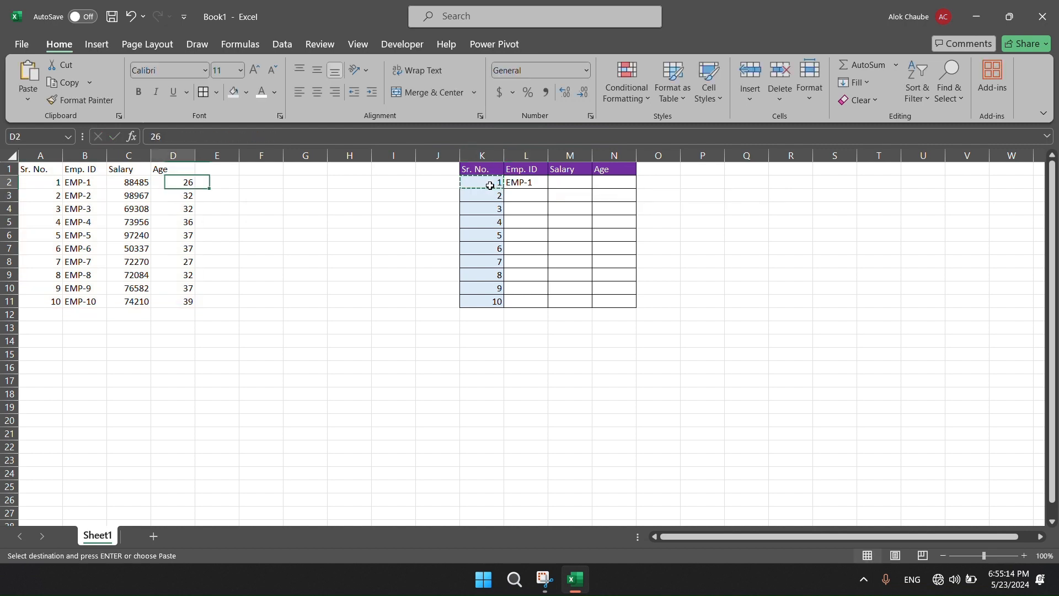
key("ctrl+Left")
key("Right")
key("ctrl+Right")
key("ctrl+Right")
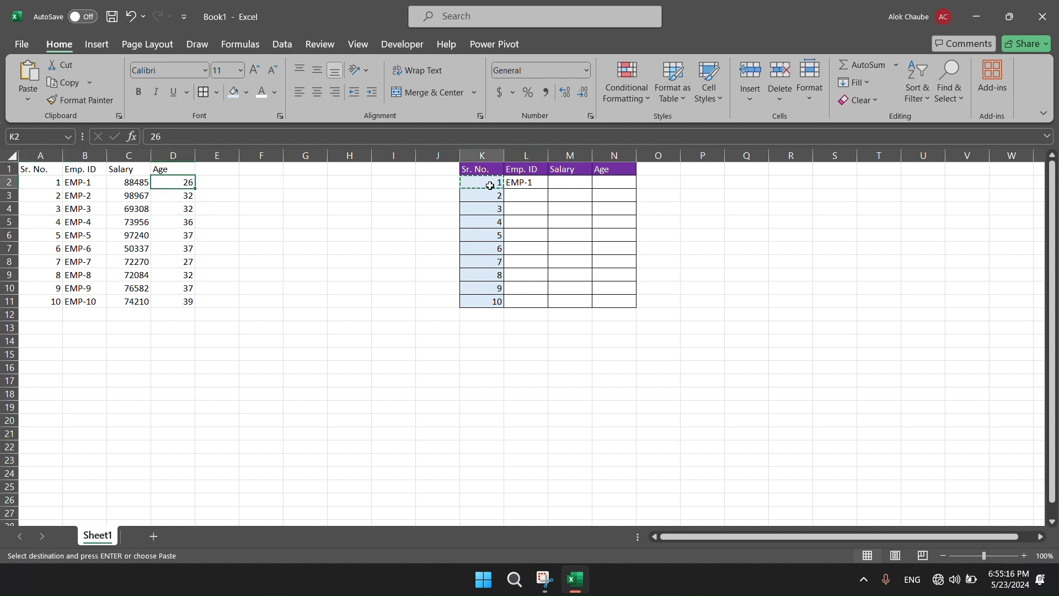
key("ctrl+Down")
key("Right")
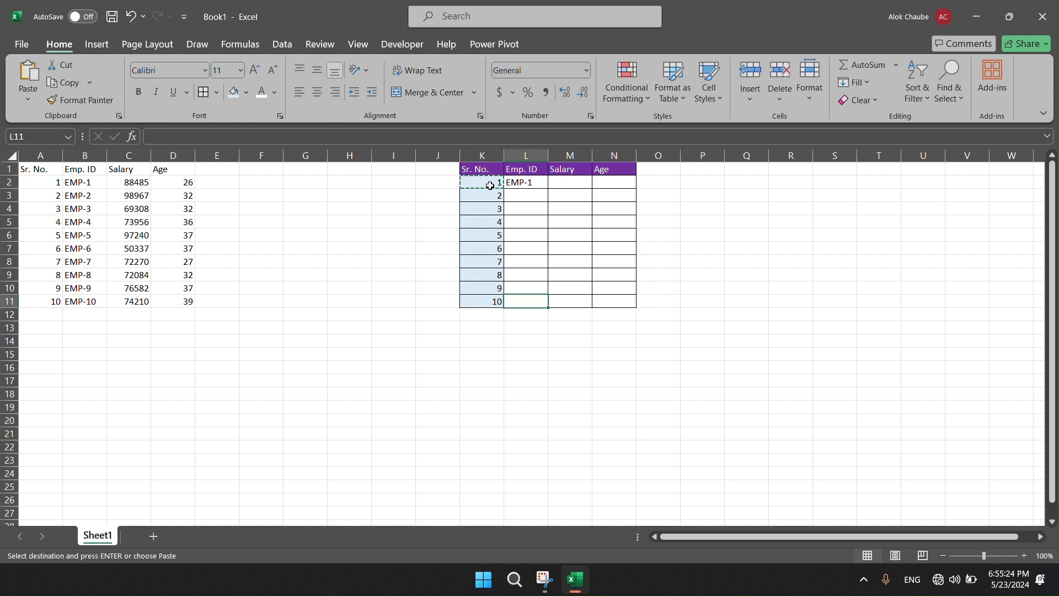
key("ctrl+shift+Up")
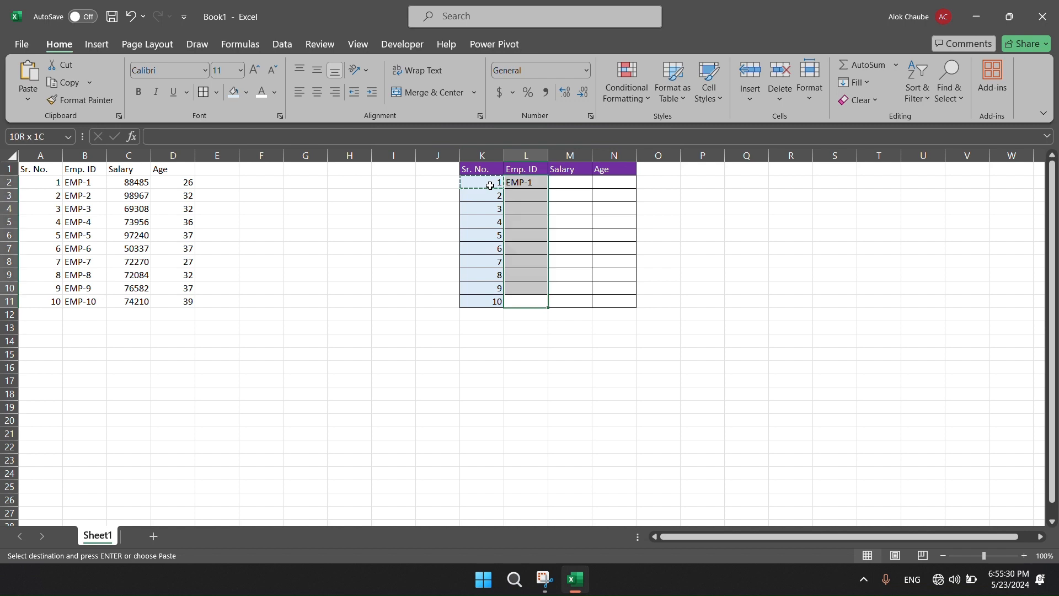
key("Return")
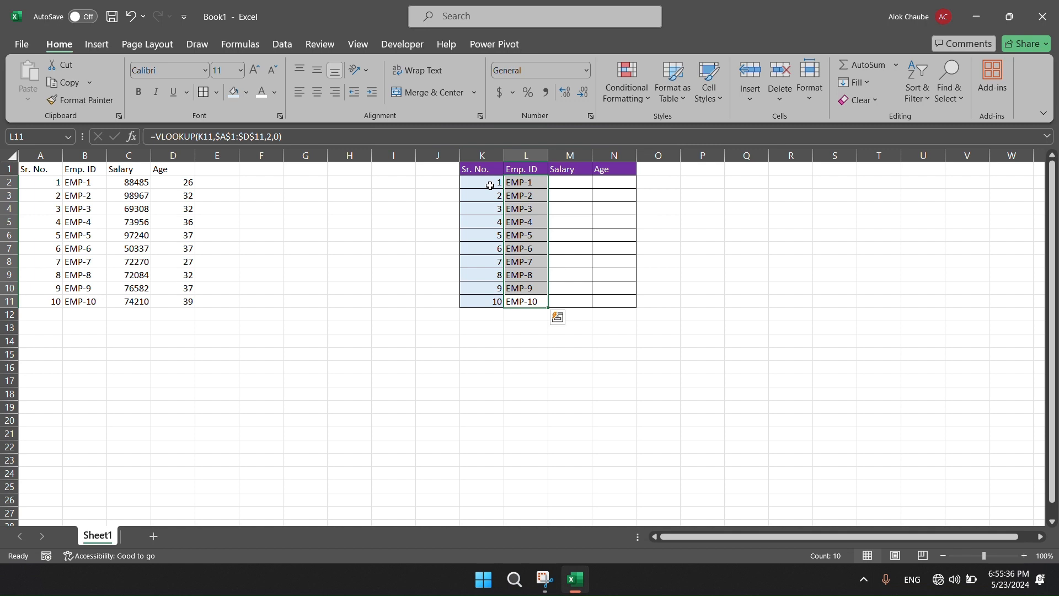
Start a VLOOKUP formula in the first Salary cell M2 with K2 as the lookup value.
key("ctrl+Up")
key("Right")
key("Down")
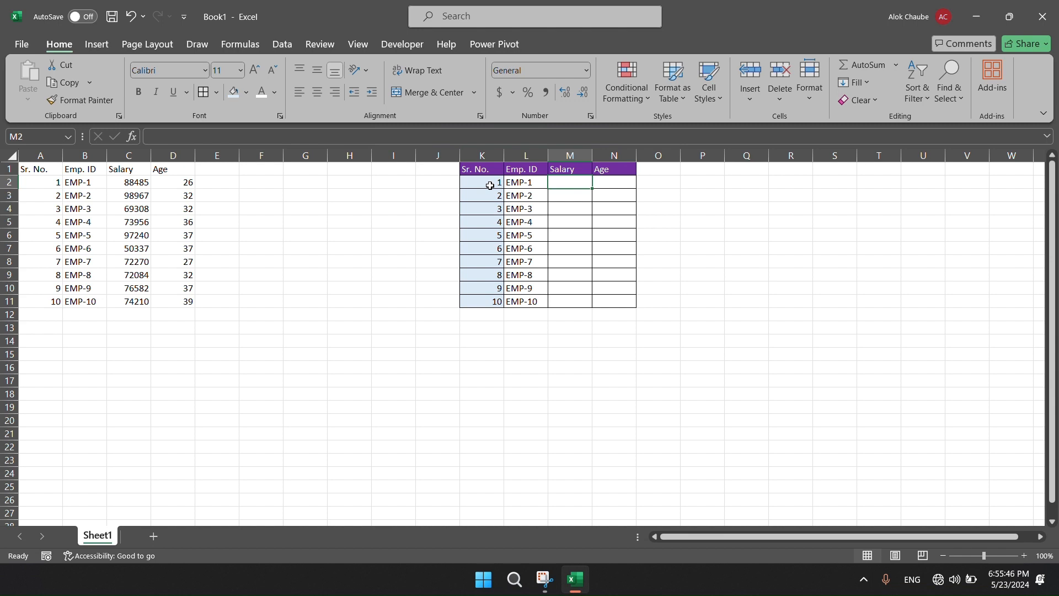
type("=")
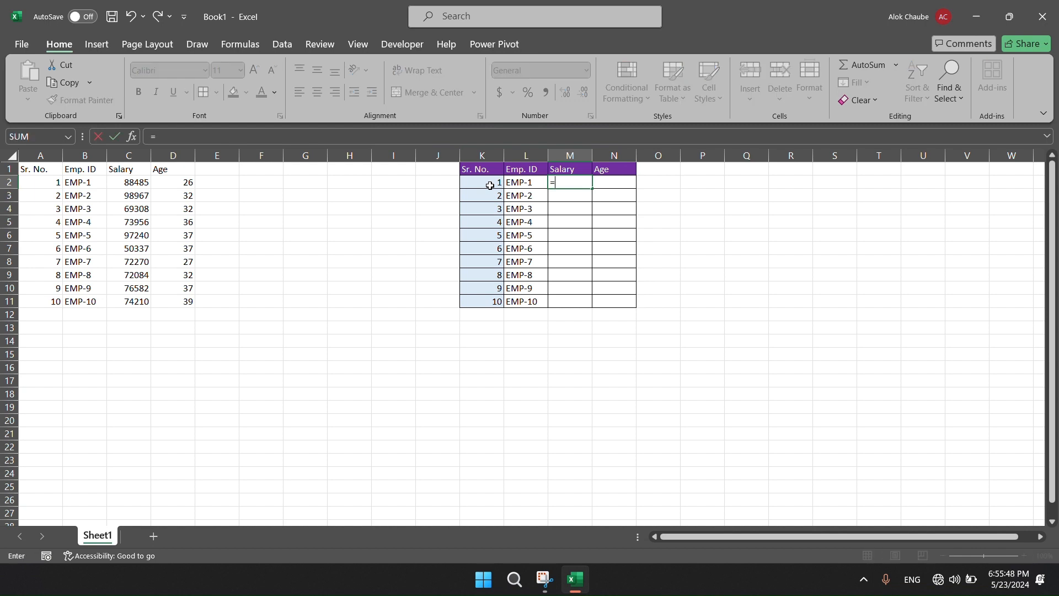
type("vl")
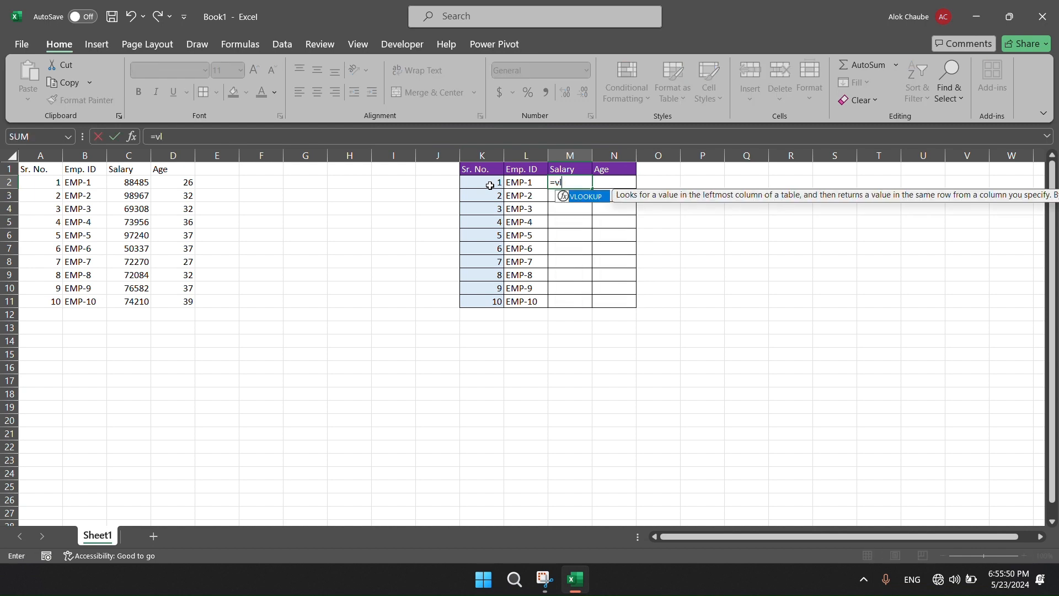
key("Tab")
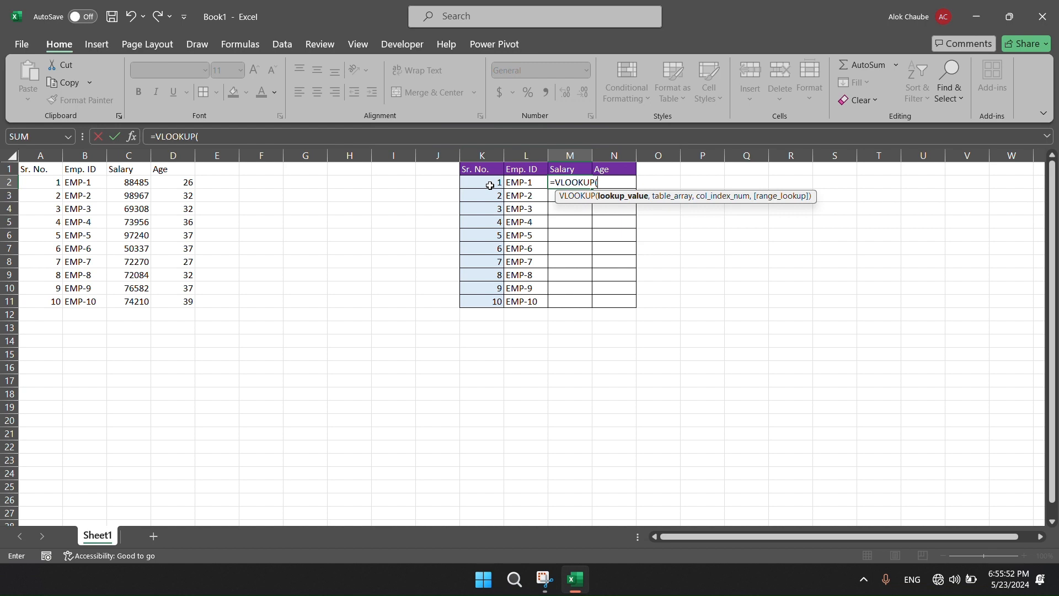
left_click(490, 185)
type(",")
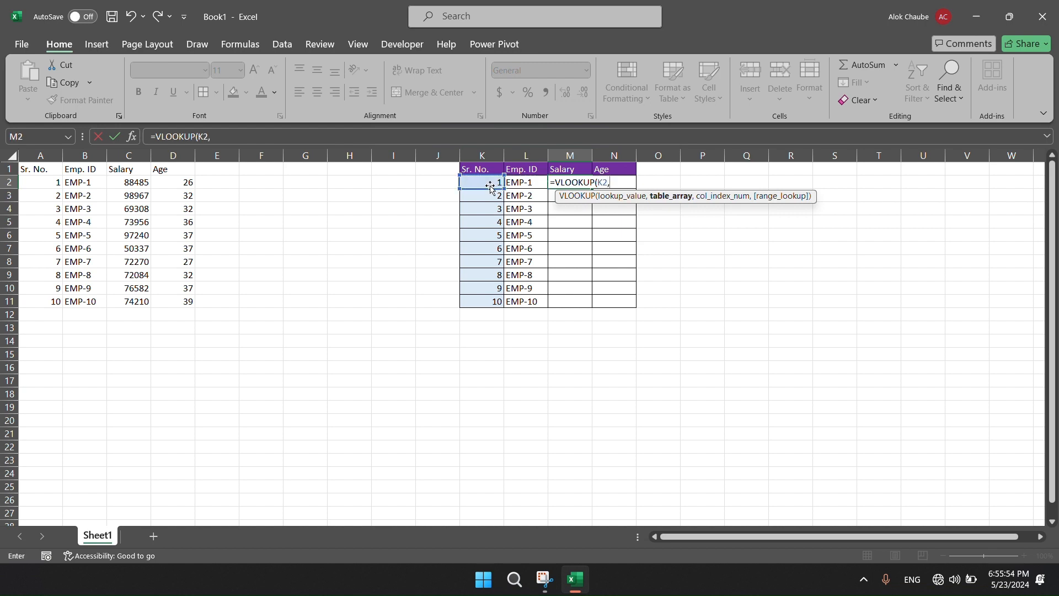
Set the table array of the M2 VLOOKUP to the absolute range $A$1:$D$11.
key("Up")
key("Home")
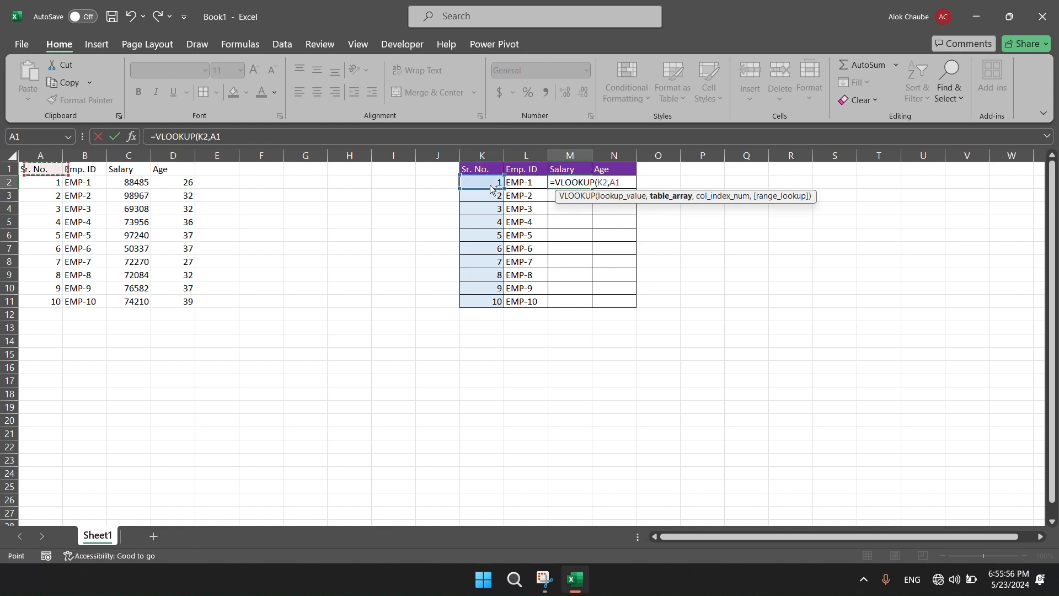
key("ctrl+shift+Right")
key("ctrl+shift+Down")
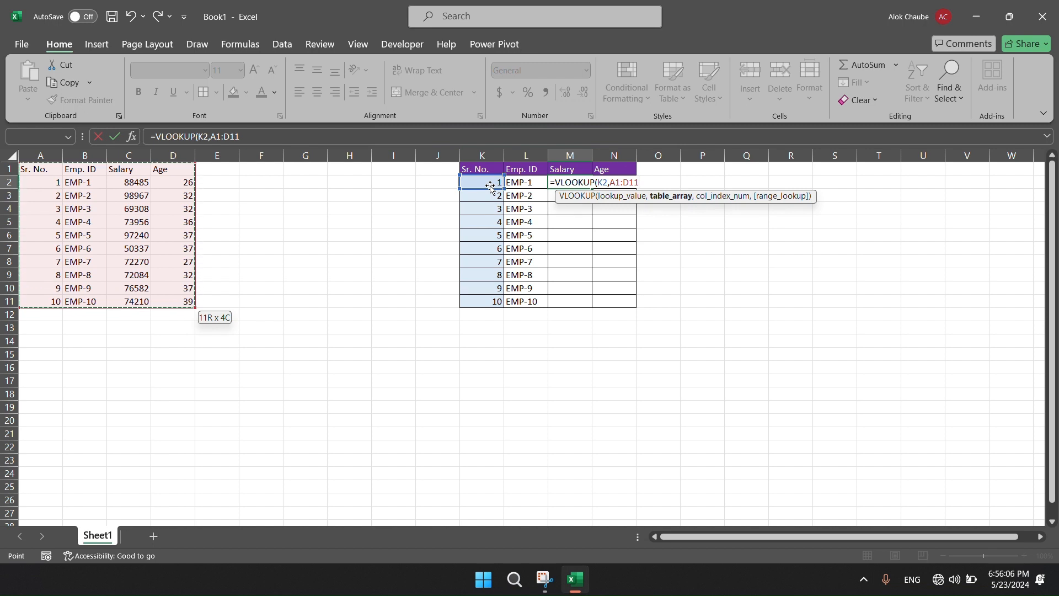
key("F4")
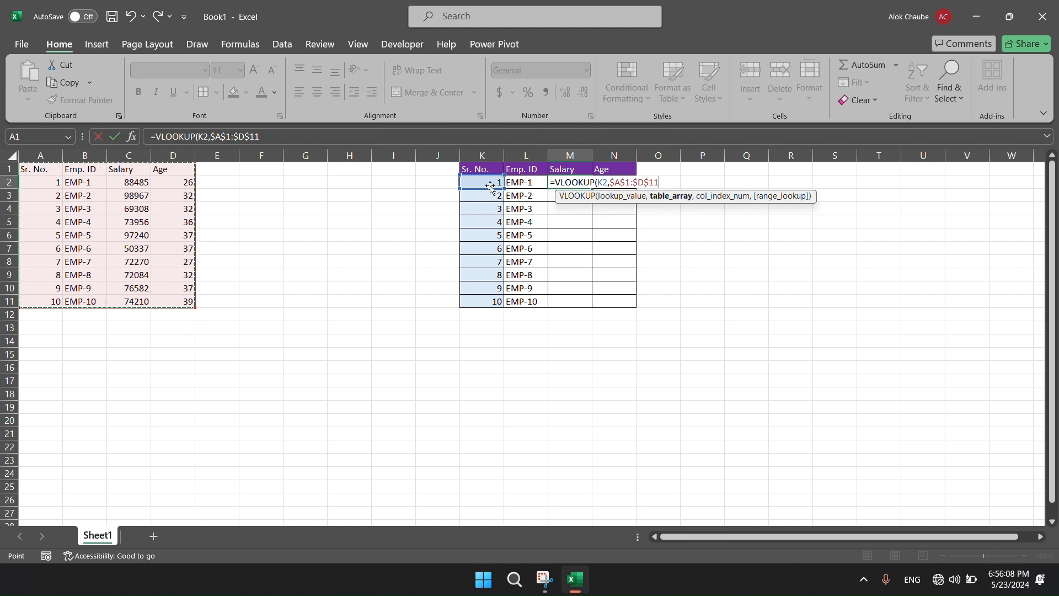
Complete the M2 VLOOKUP with column index 3 and exact match 0, and enter the formula.
type(",")
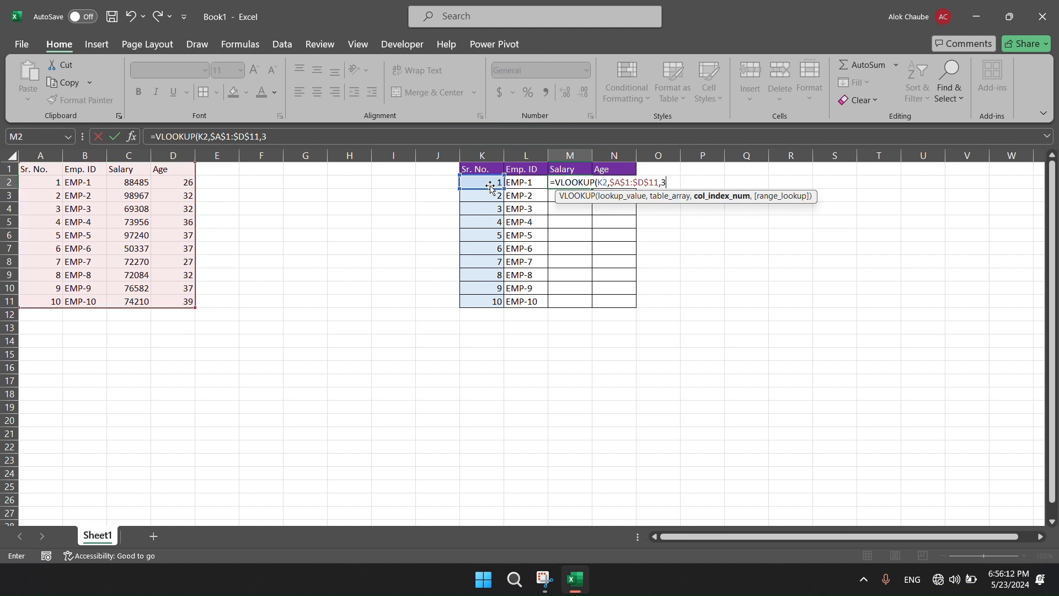
type("3,0")
key("Return")
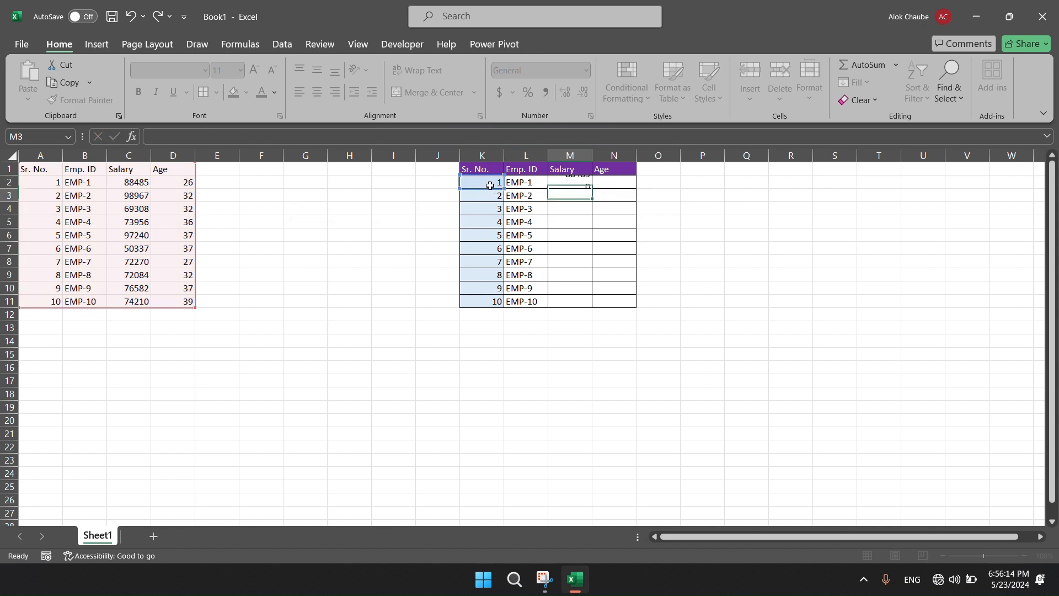
Copy the VLOOKUP formula in M2 to the whole Salary column M2:M11.
key("Up")
key("Left")
key("Right")
key("ctrl+shift+Down")
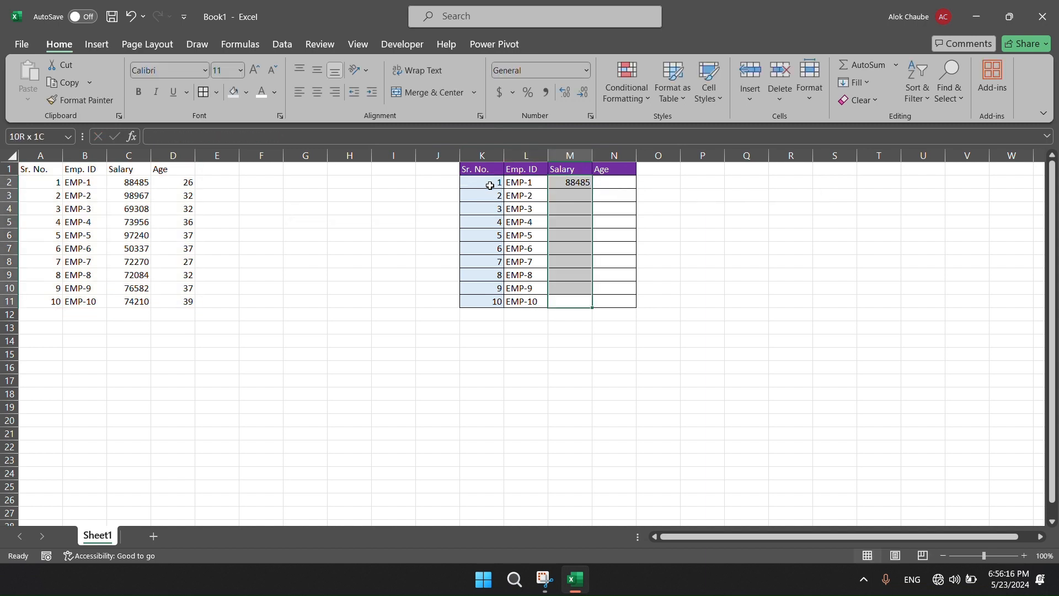
key("ctrl+d")
Start a VLOOKUP formula in the first Age cell N2 with K2 as the lookup value.
key("Up")
key("Right")
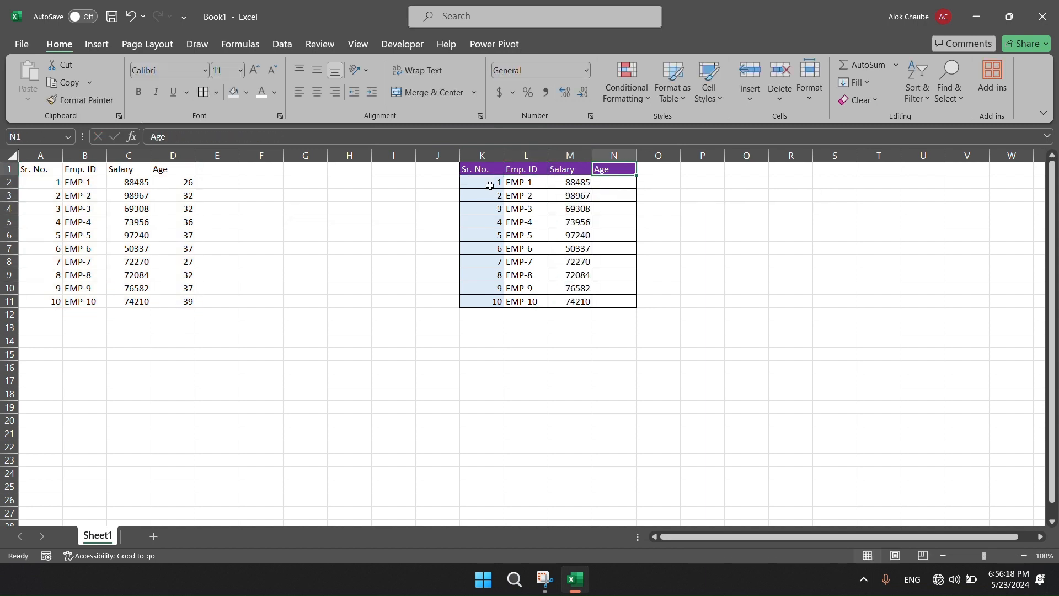
key("Down")
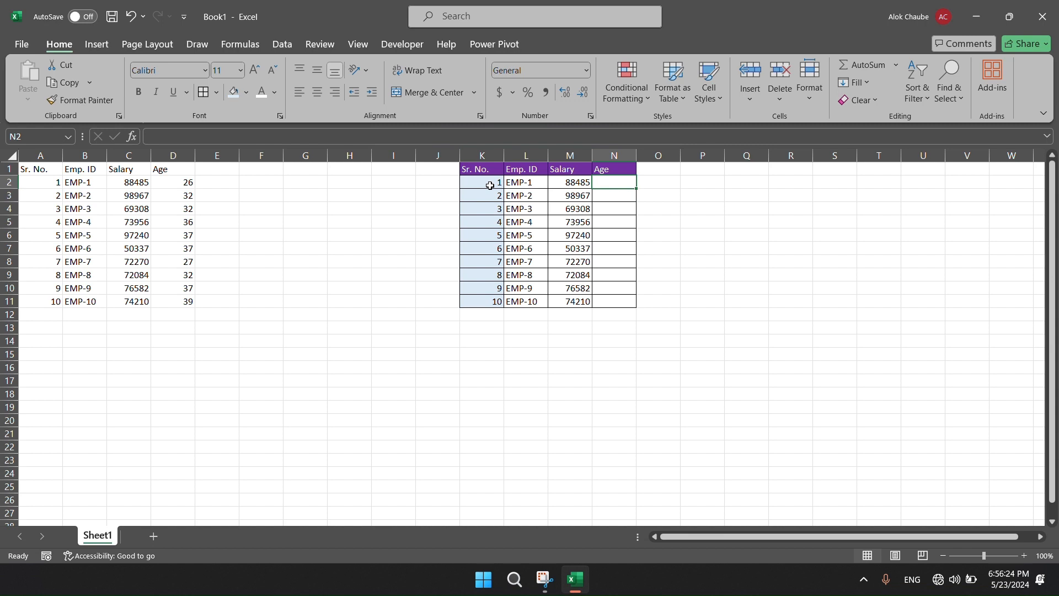
type("=vl")
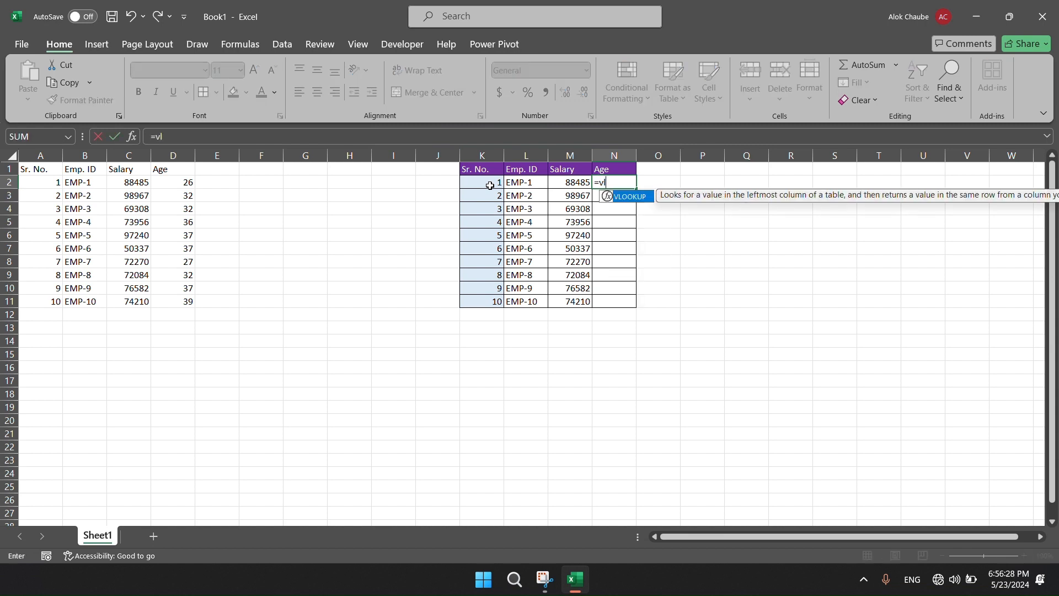
key("Tab")
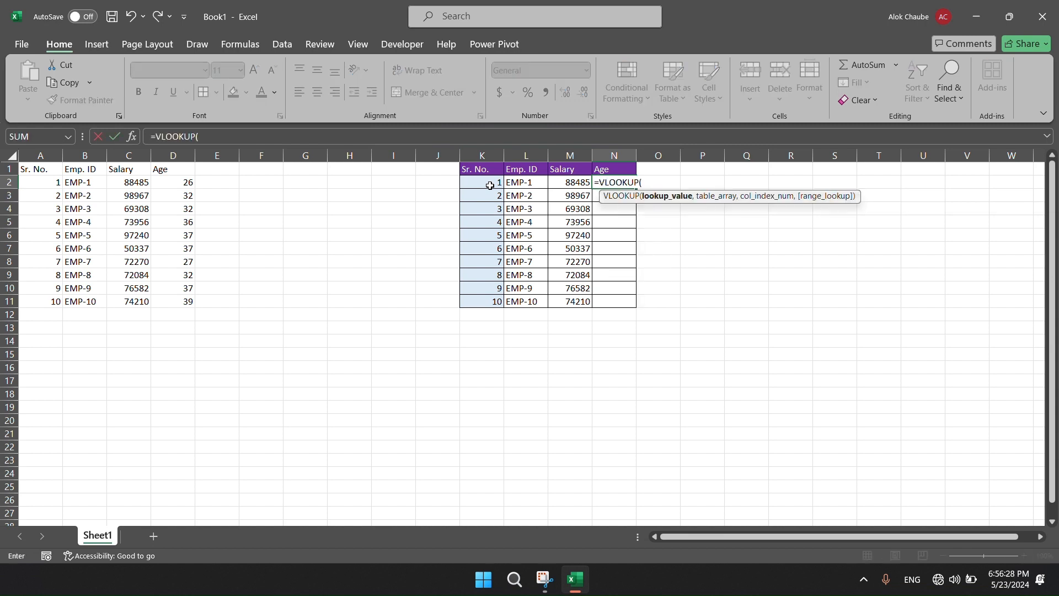
left_click(490, 186)
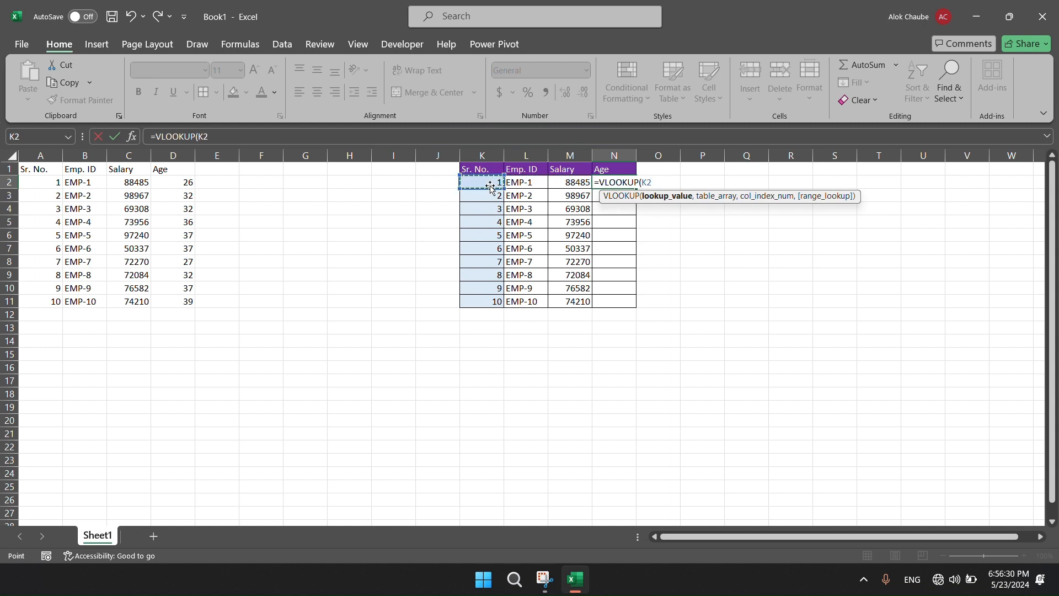
Set the table array of the N2 VLOOKUP to the absolute range $A$1:$D$11.
type(",")
key("ctrl+Left")
key("ctrl+Left")
key("ctrl+Left")
key("ctrl+Left")
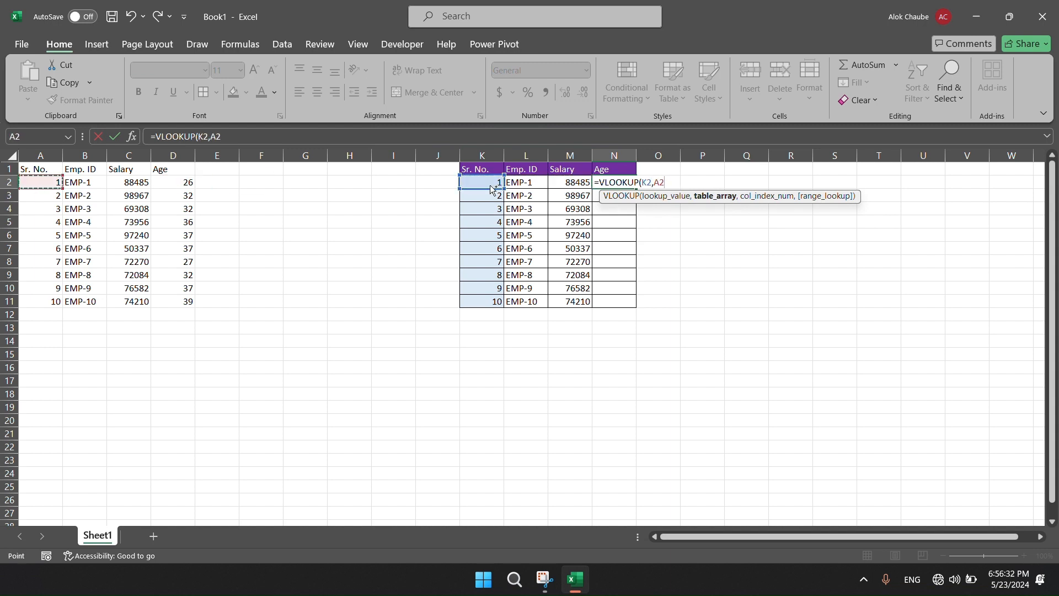
key("ctrl+Up")
key("ctrl+shift+Right")
key("ctrl+shift+Down")
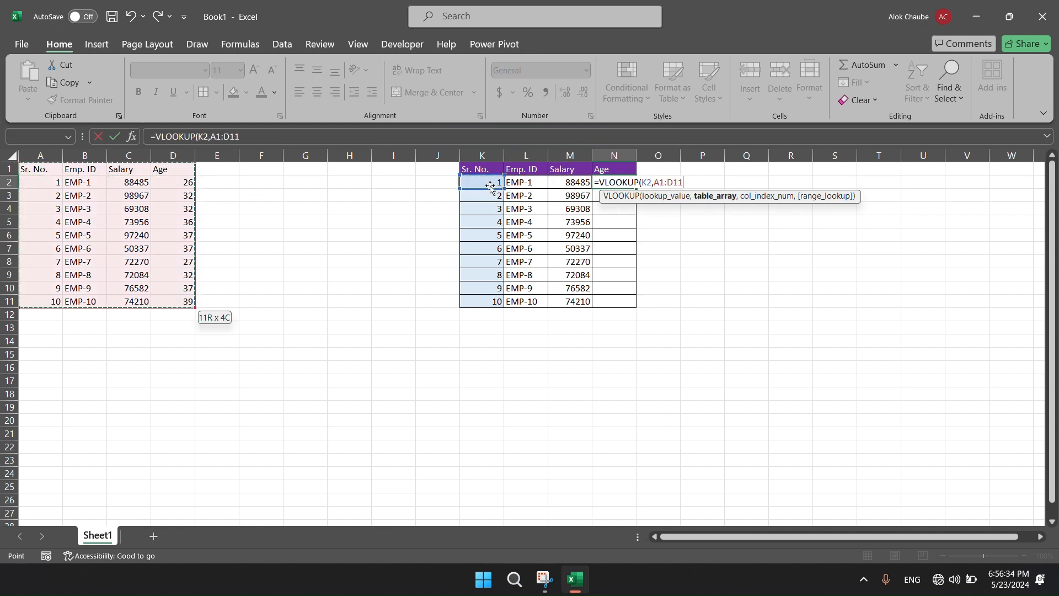
key("F4")
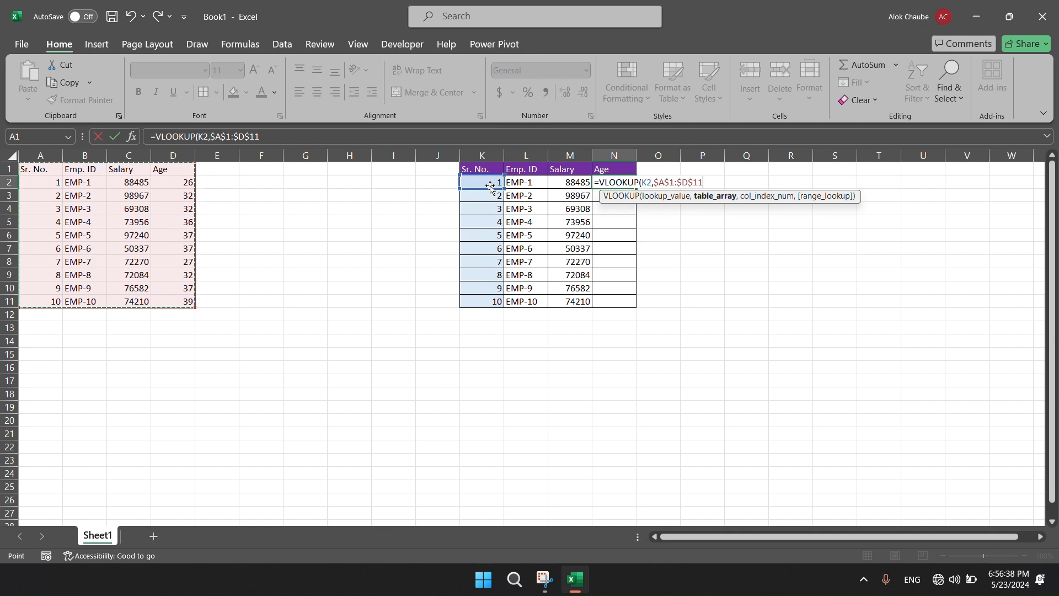
Complete the N2 VLOOKUP with column index 4 and exact match 0, and enter the formula.
type(",")
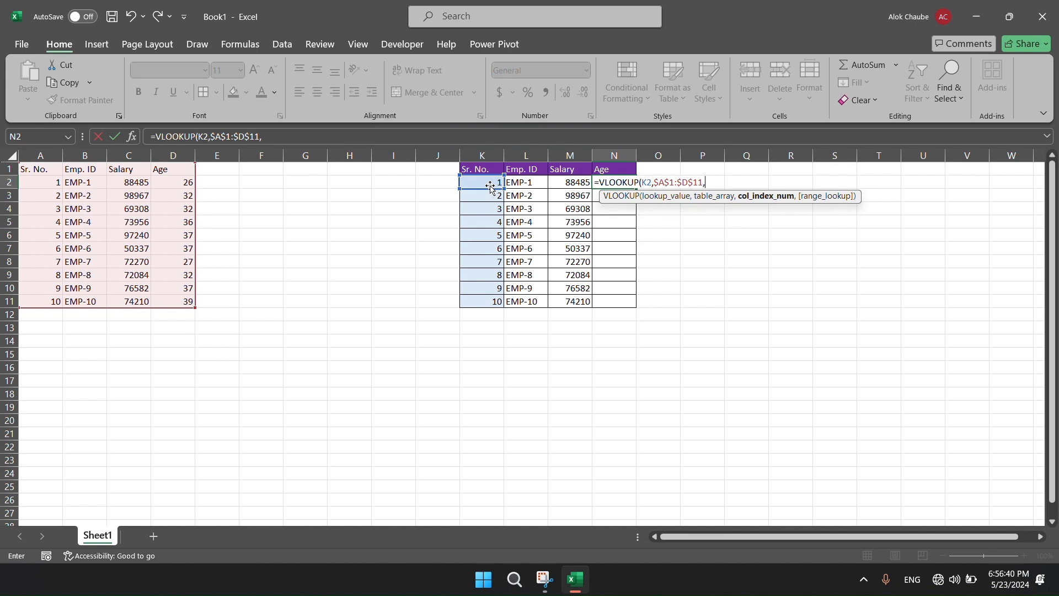
type("44")
type(",0")
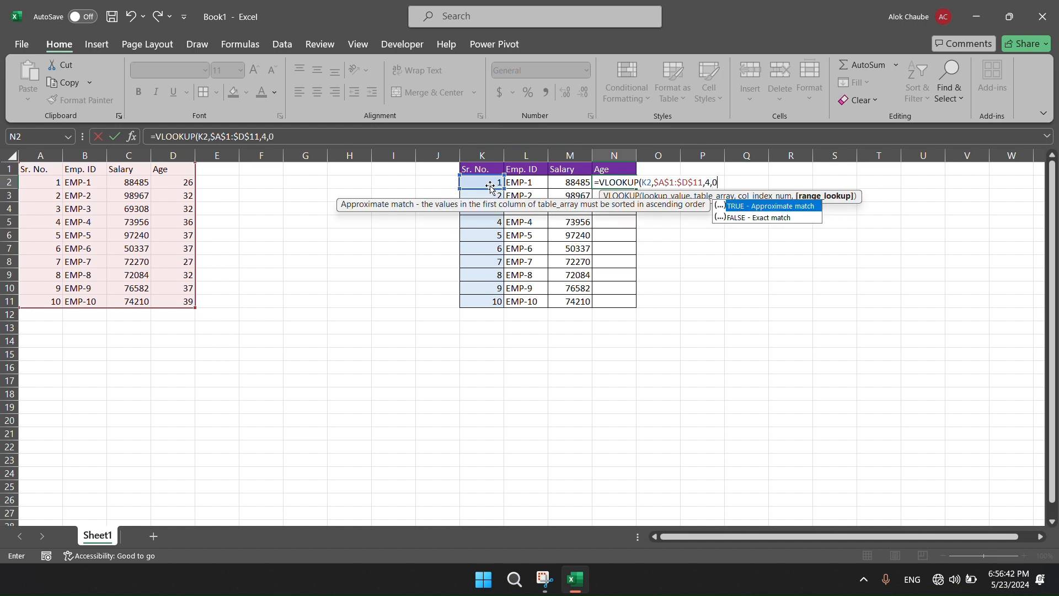
key("Return")
Copy the VLOOKUP formula in N2 to the whole Age column N2:N11.
key("Up")
key("Left")
key("ctrl+Down")
key("Right")
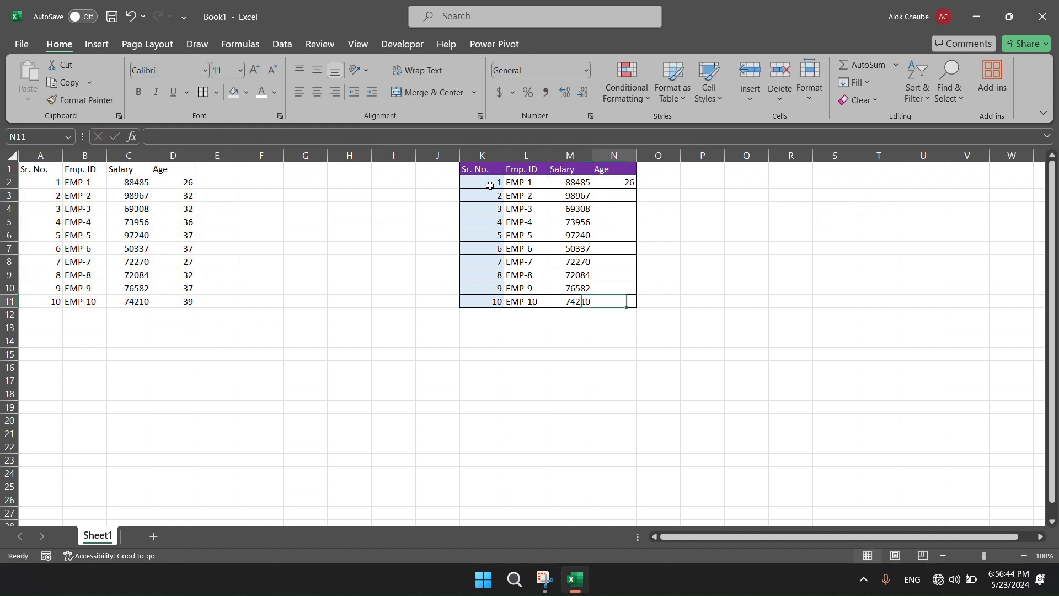
key("ctrl+shift+Up")
key("ctrl+d")
Copy the purple header row K1:N1 and paste it into Q1:T1 to start a third table.
key("ctrl+Up")
key("Down")
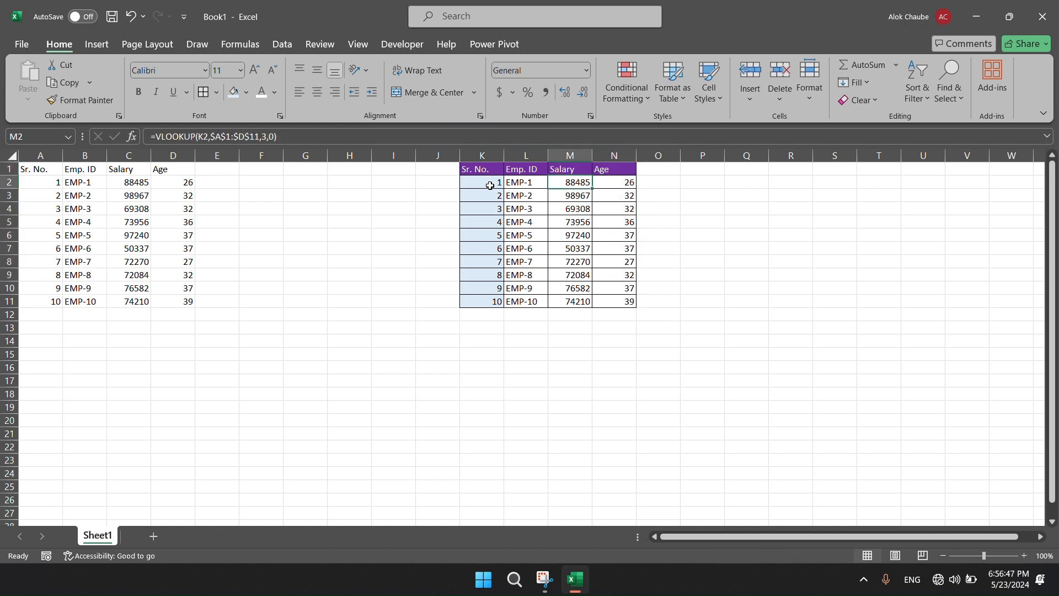
key("Right")
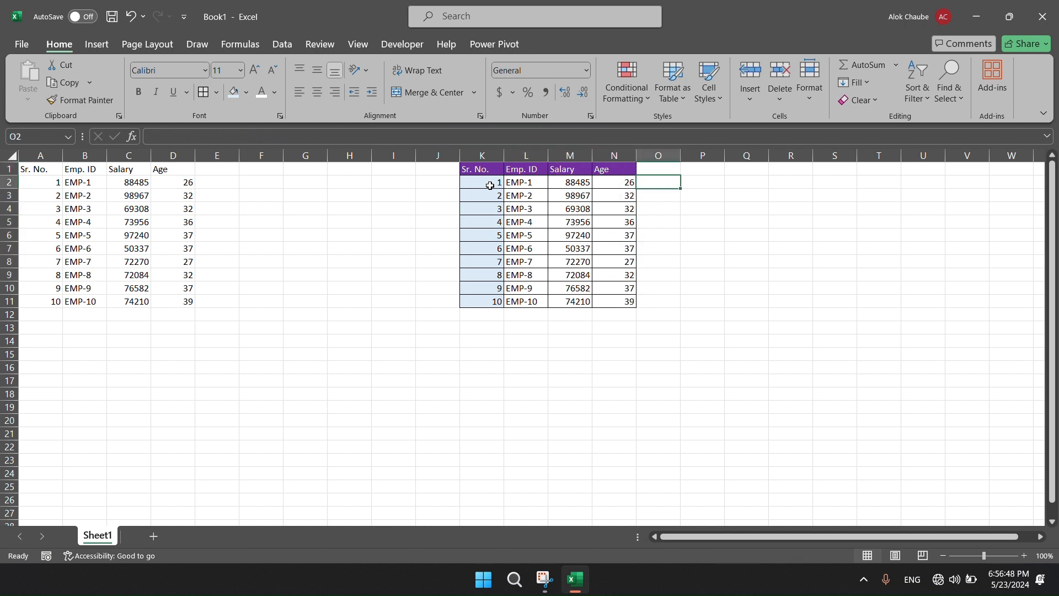
key("Left")
key("Up")
key("ctrl+shift+Left")
key("ctrl+c")
key("ctrl+Right")
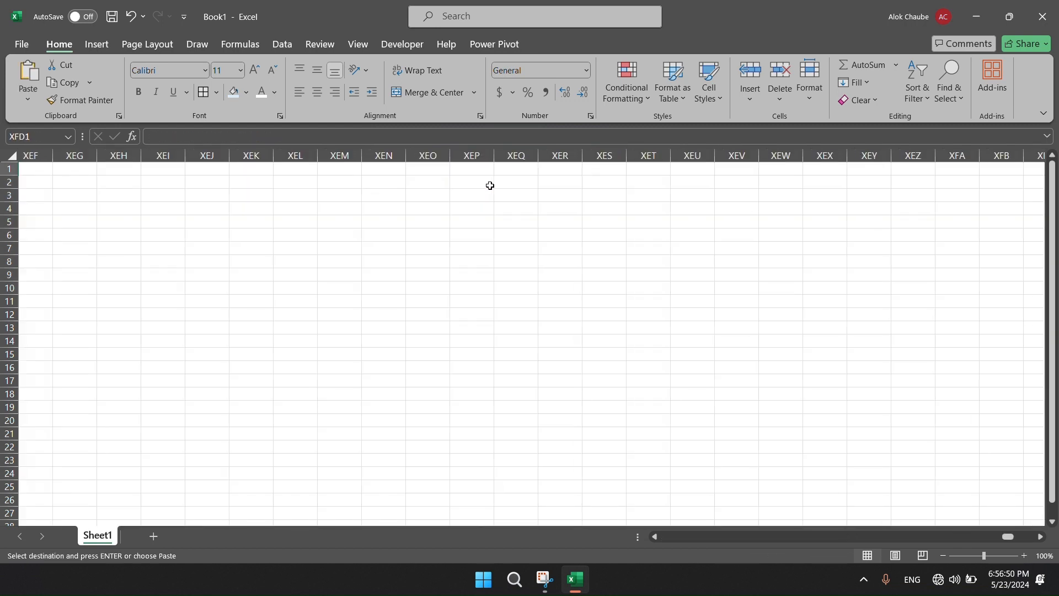
key("ctrl+Left")
key("ctrl+Left")
key("Right")
key("Right")
key("Right")
key("Right")
key("Right")
key("Right")
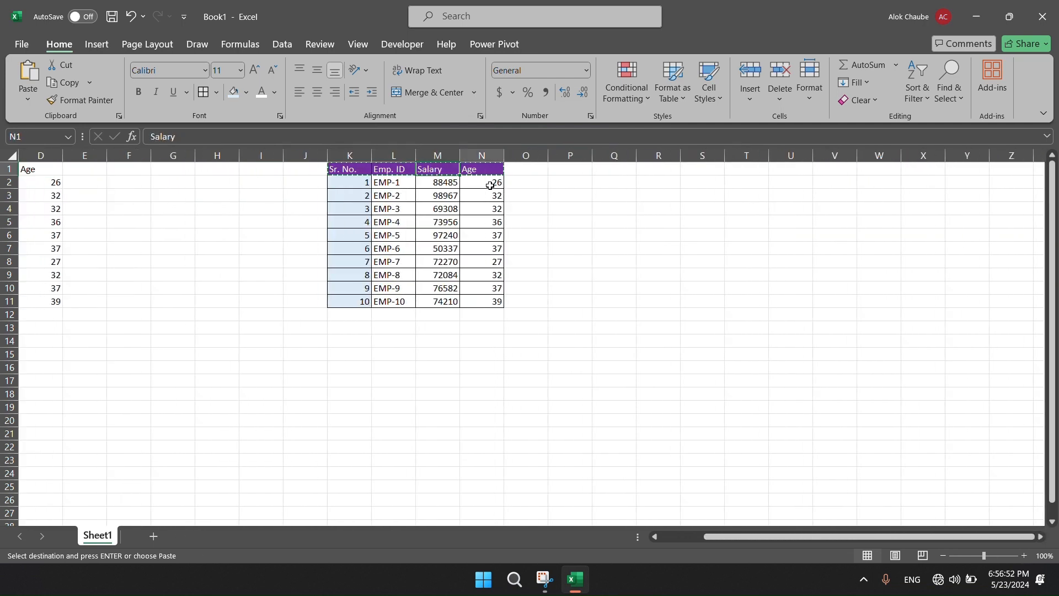
key("Return")
Copy the serial numbers in K2:K11 and paste them under the Sr. No. header in Q2:Q11.
key("Left")
key("Left")
key("Left")
key("Left")
key("Left")
key("Left")
key("Down")
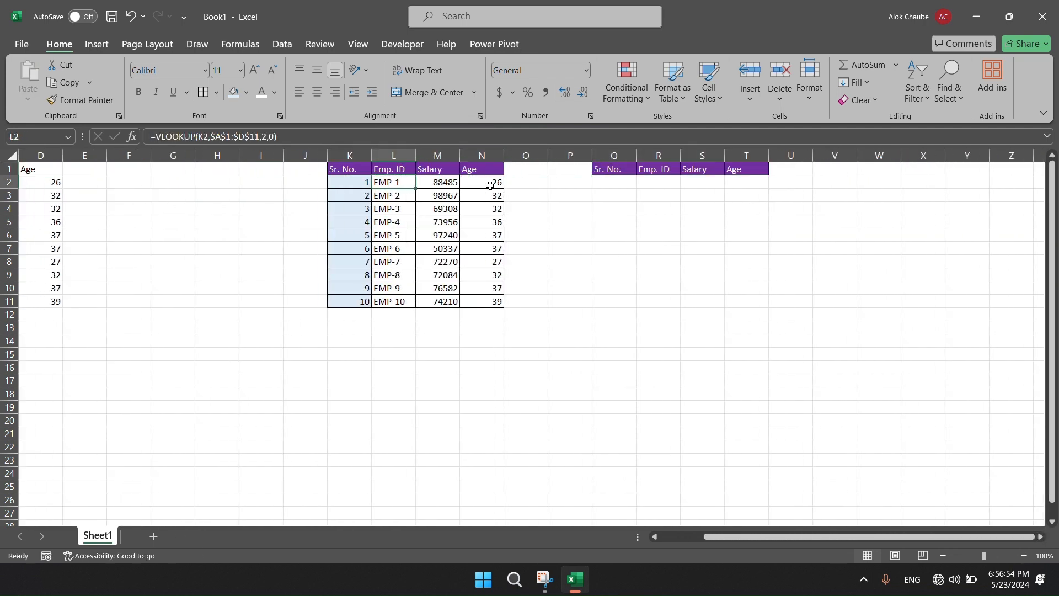
key("ctrl+shift+Down")
key("ctrl+c")
key("Up")
key("Right")
key("Right")
key("Right")
key("Right")
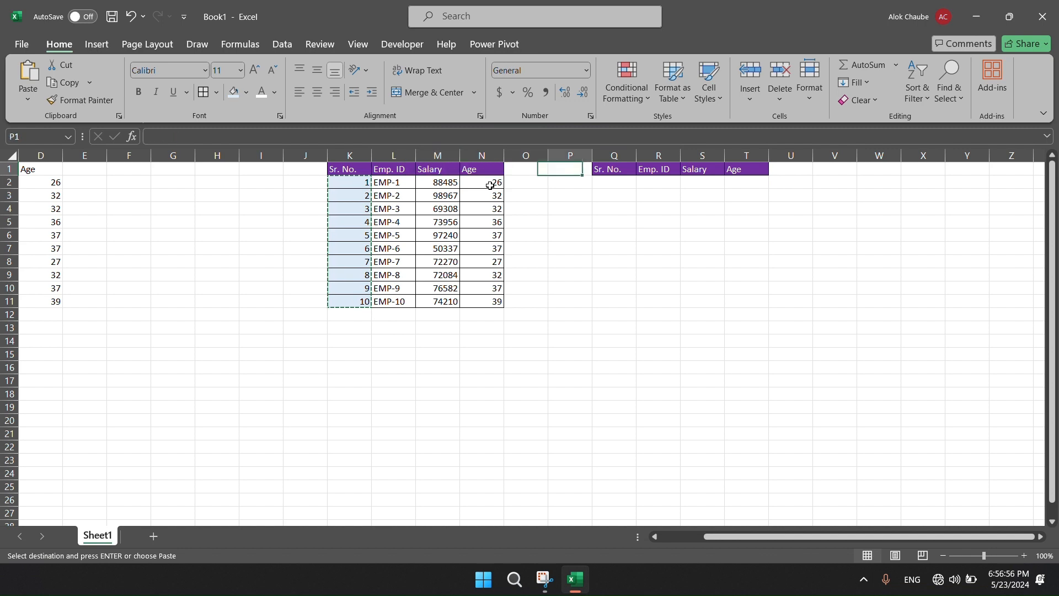
Select the first empty Emp. ID cell, R2, in the third table.
key("Right")
key("Down")
key("Return")
key("Up")
key("Right")
key("Down")
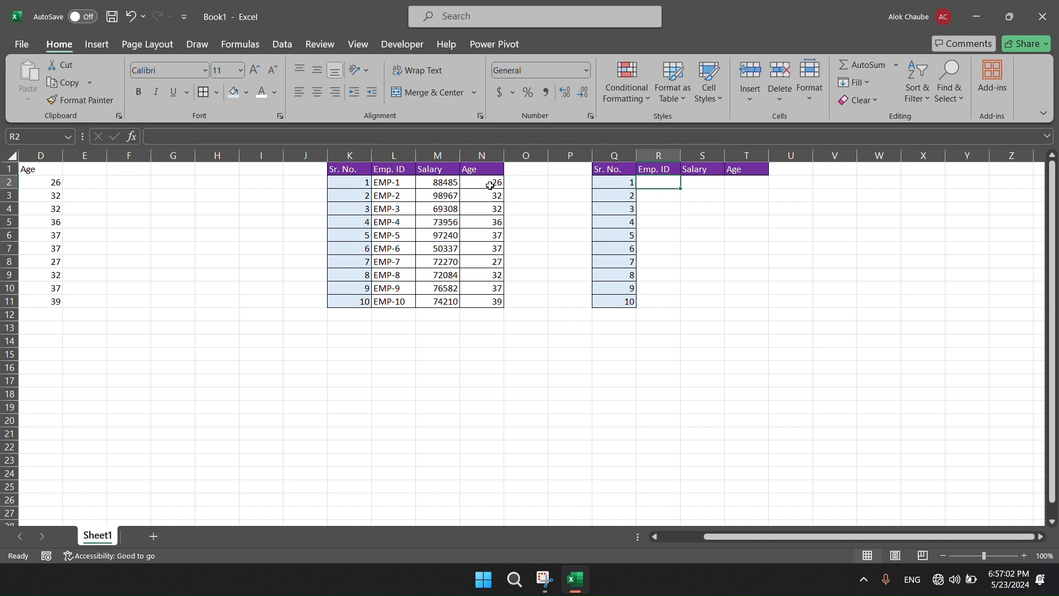
key("Up")
key("Down")
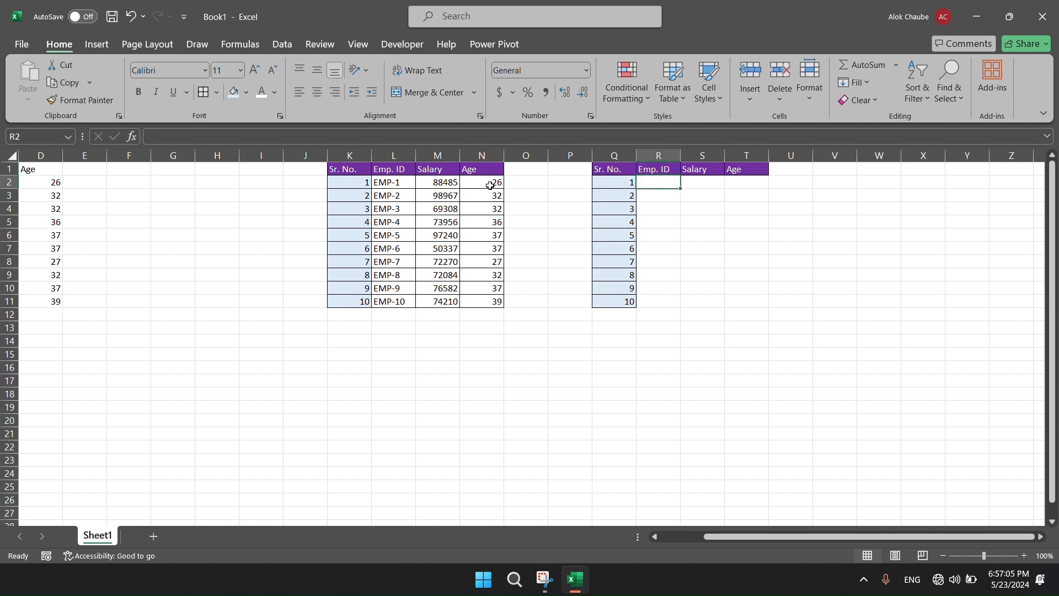